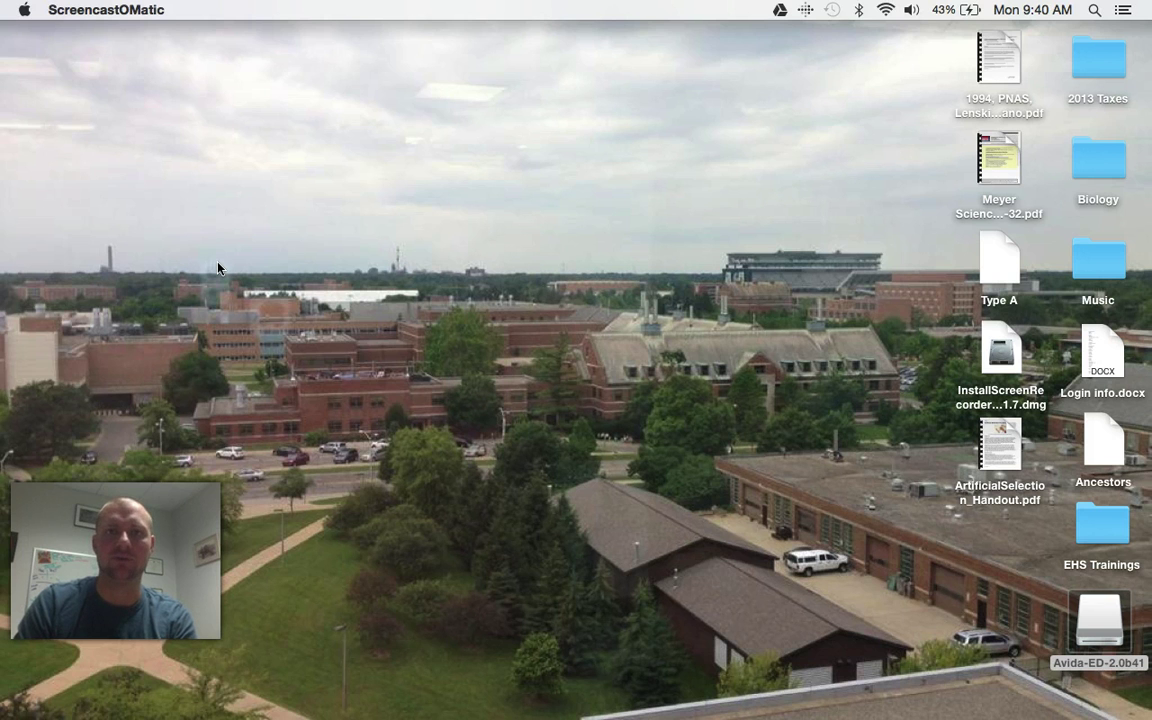
- Launch Avida-ED from the Dock to reach its default workspace
{"action": "mouse_move", "coordinate": [618, 697]}
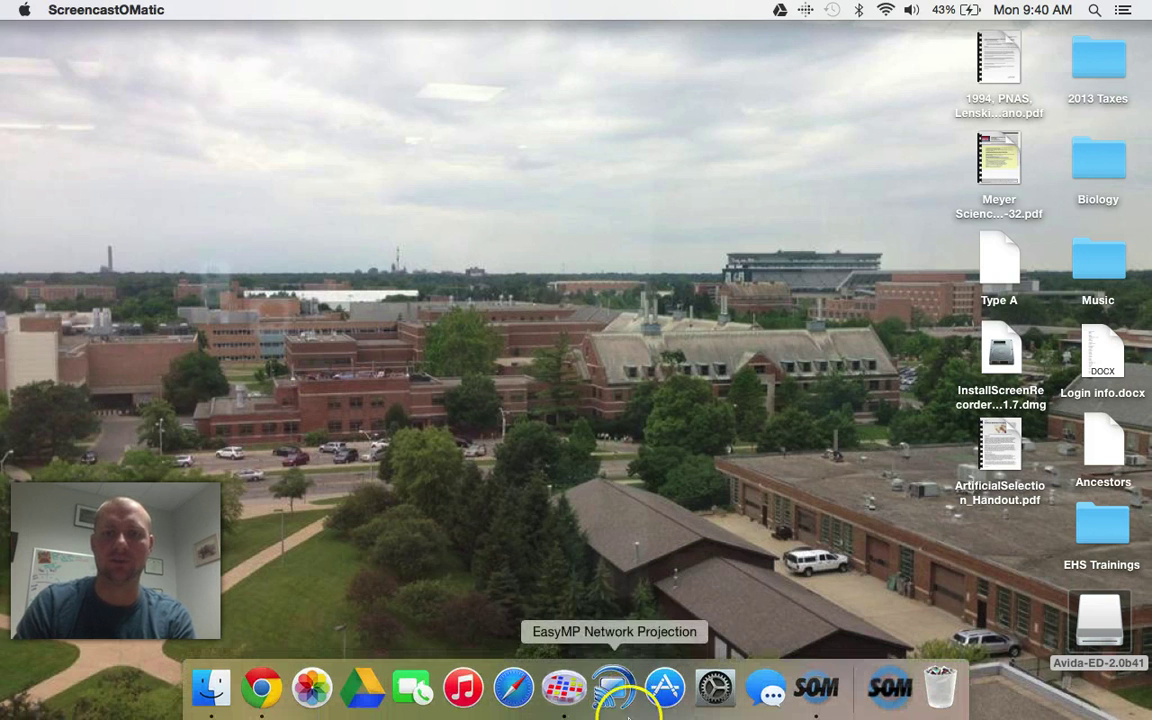
{"action": "left_click", "coordinate": [565, 690]}
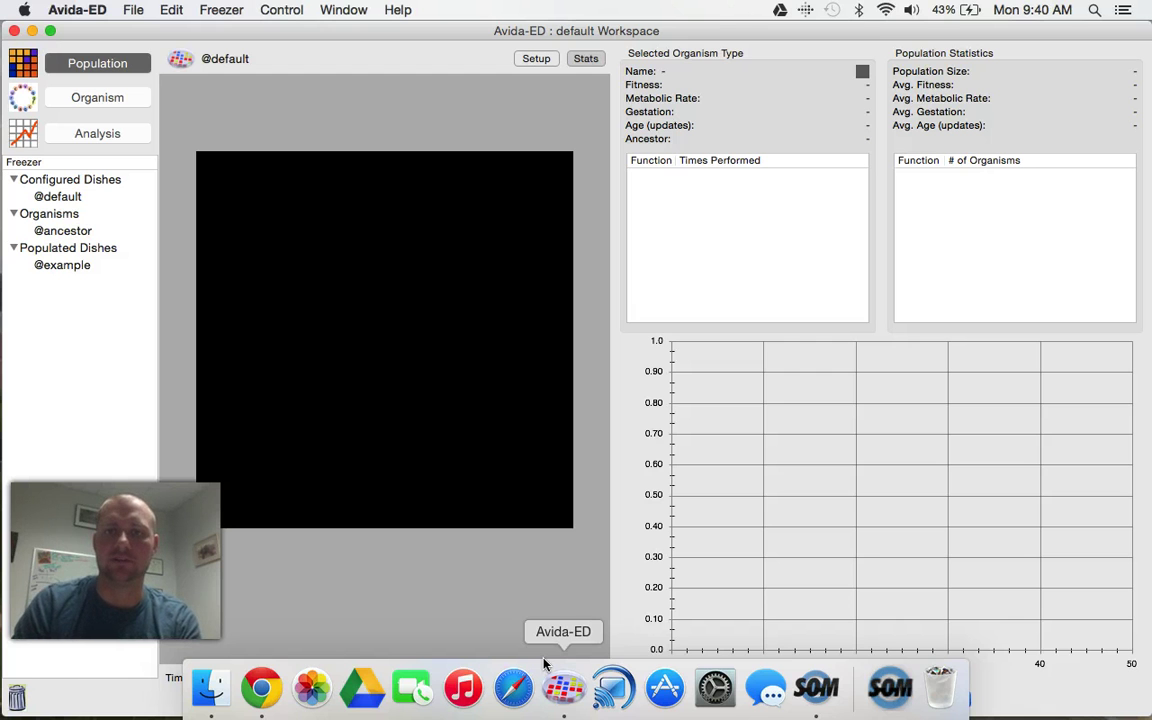
{"action": "left_click", "coordinate": [378, 324]}
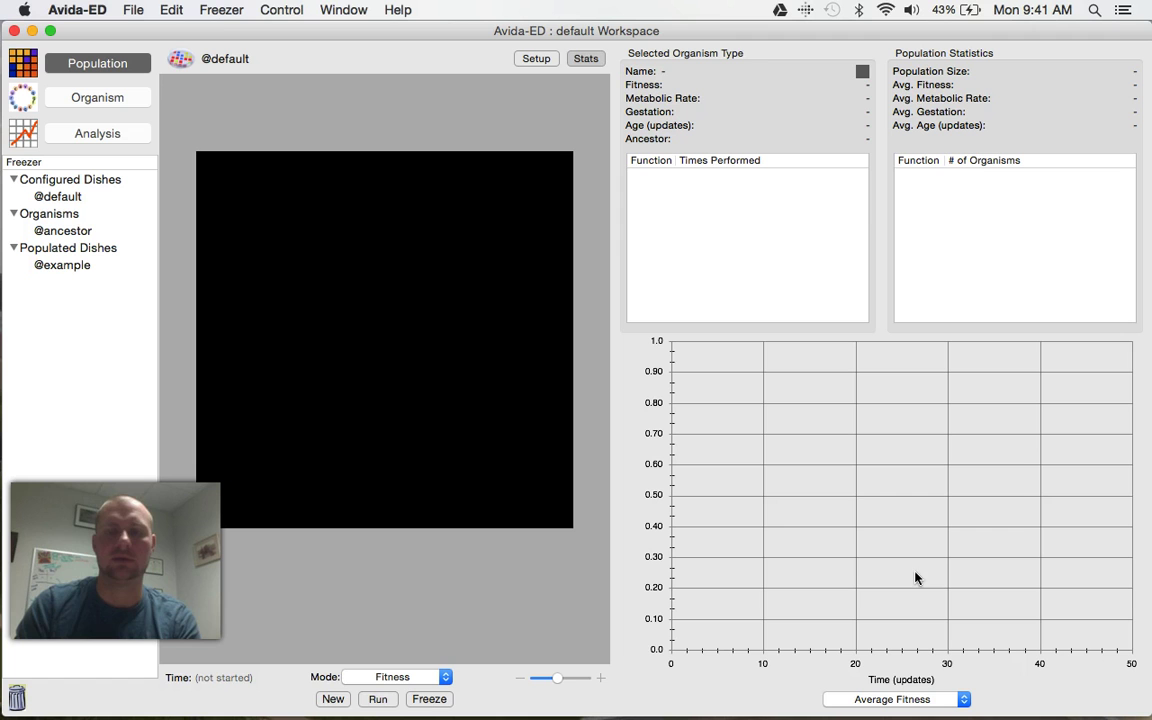
{"action": "left_click", "coordinate": [114, 99]}
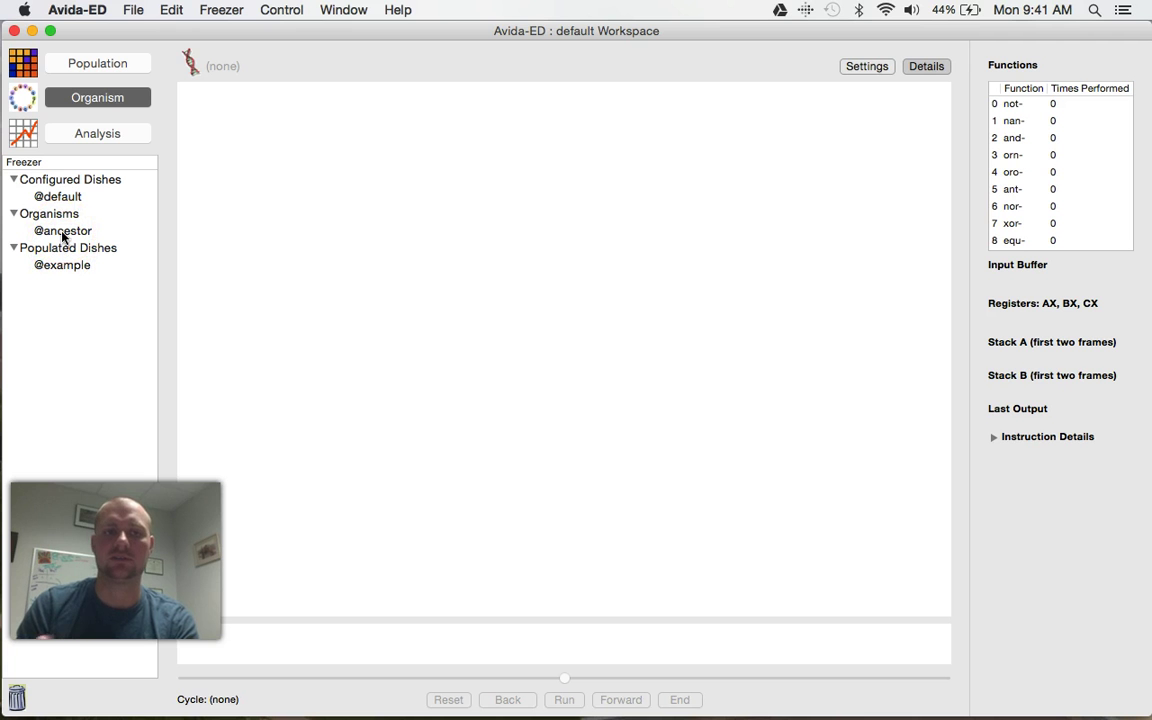
{"action": "left_click_drag", "start_coordinate": [63, 236], "coordinate": [359, 291]}
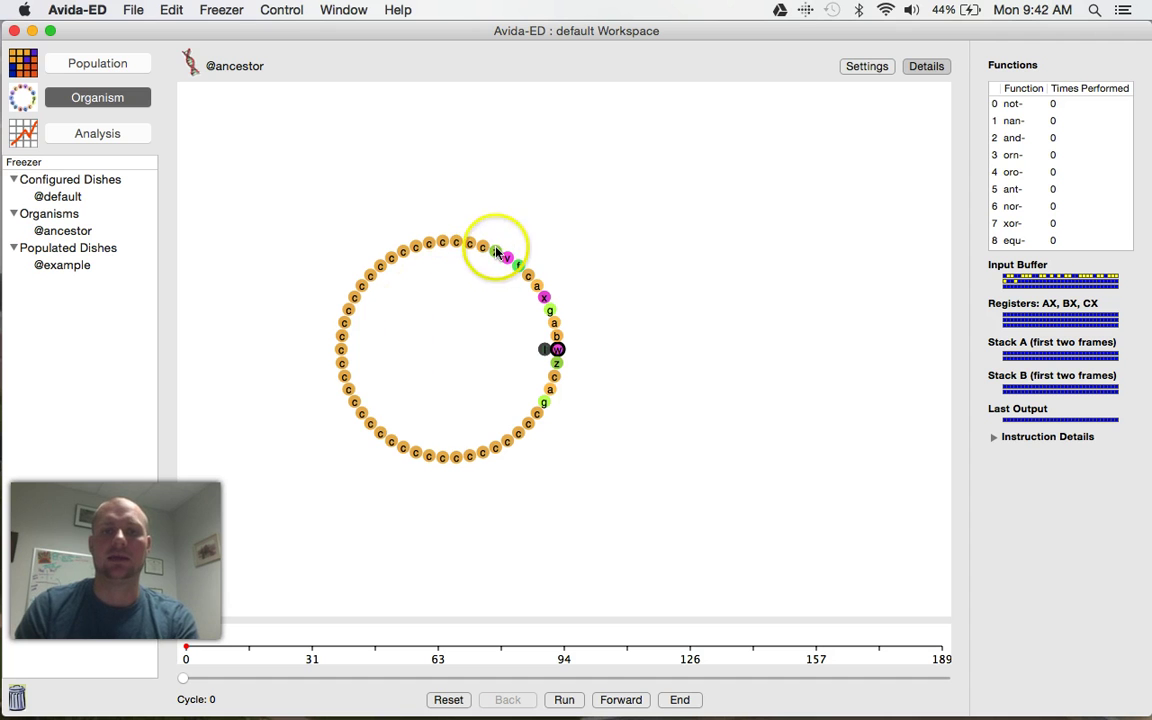
{"action": "left_click", "coordinate": [566, 702]}
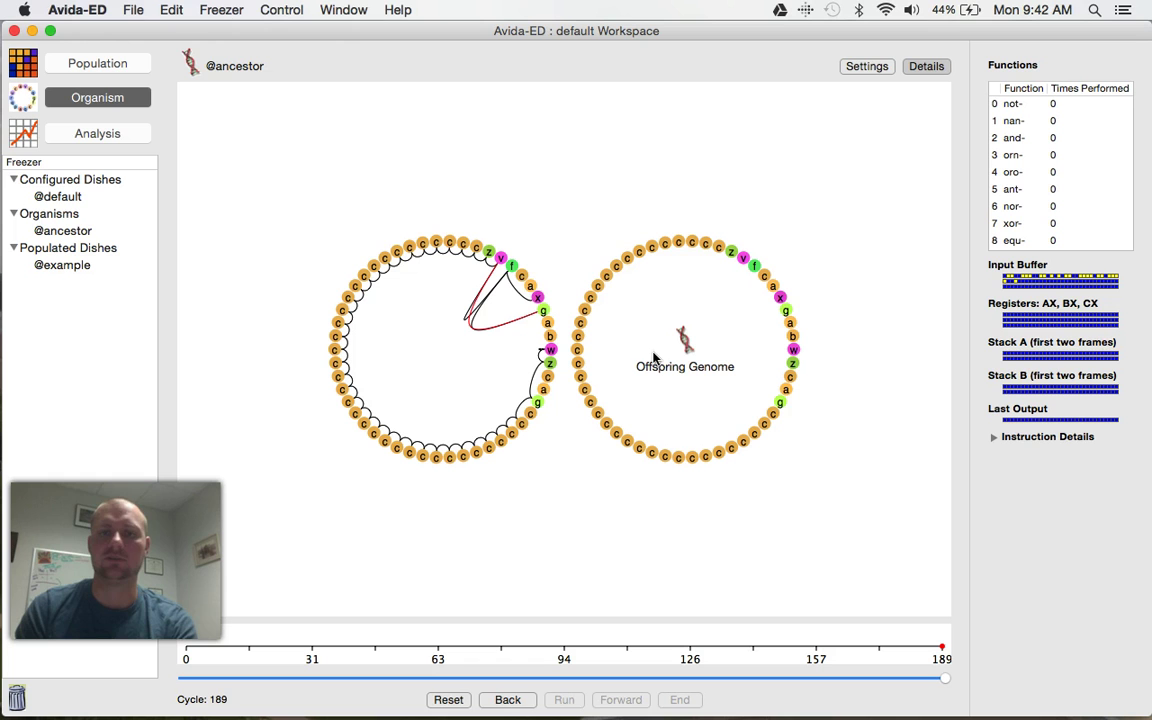
- Glance at the empty Analysis graph, then return to the Population view
{"action": "left_click", "coordinate": [121, 138]}
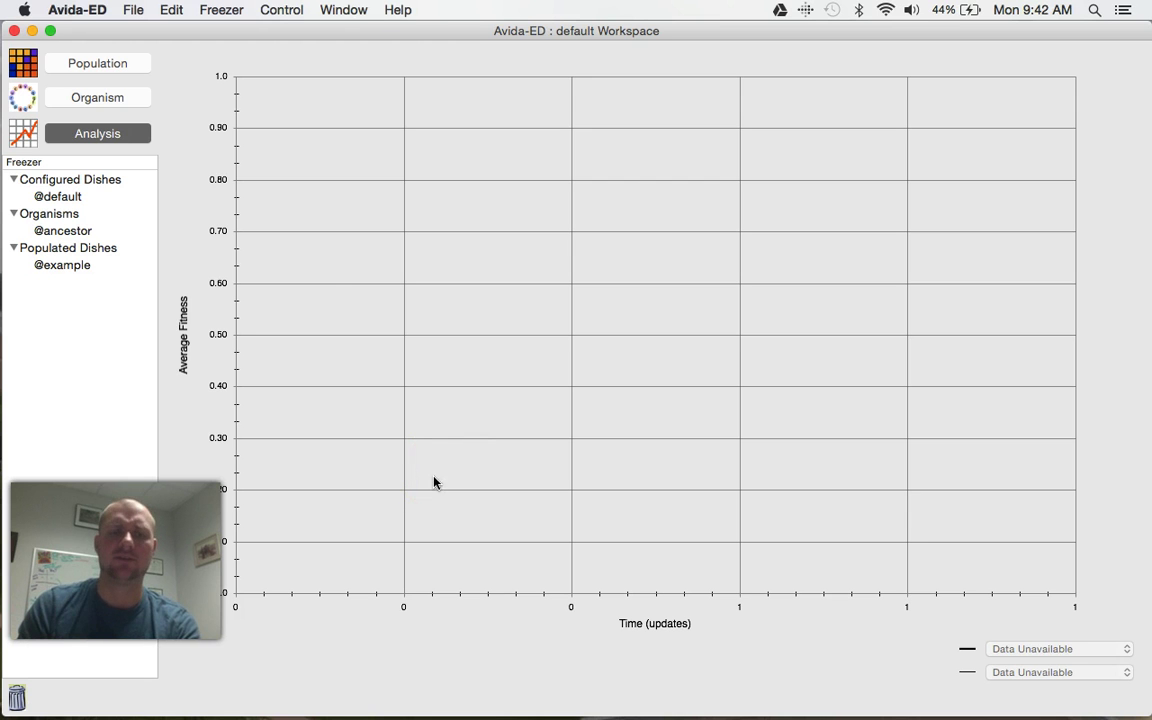
{"action": "left_click", "coordinate": [105, 70]}
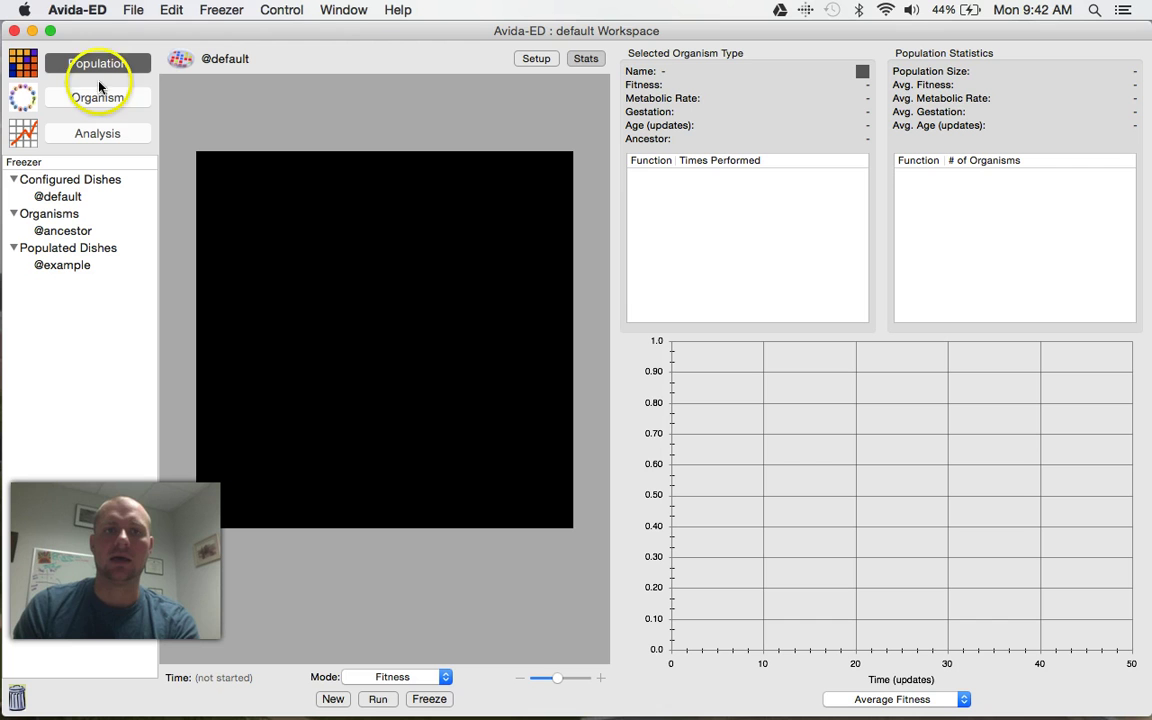
{"action": "left_click", "coordinate": [538, 59]}
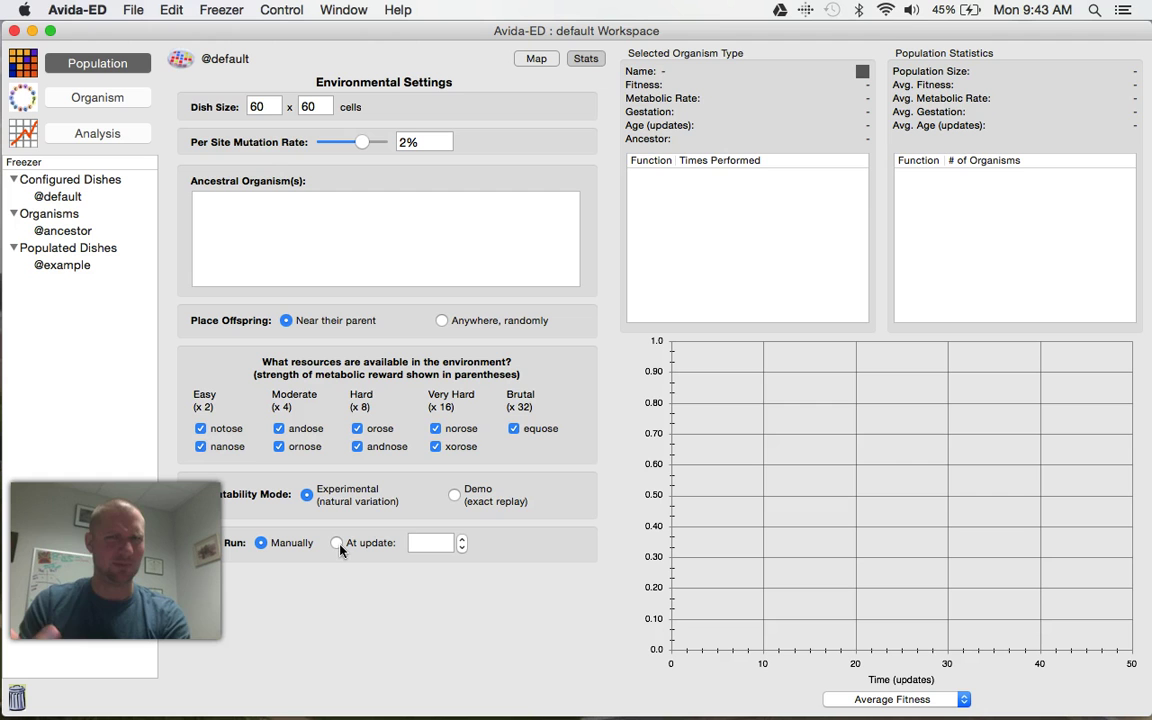
- Set the run to pause automatically at update 1000
{"action": "left_click", "coordinate": [340, 547]}
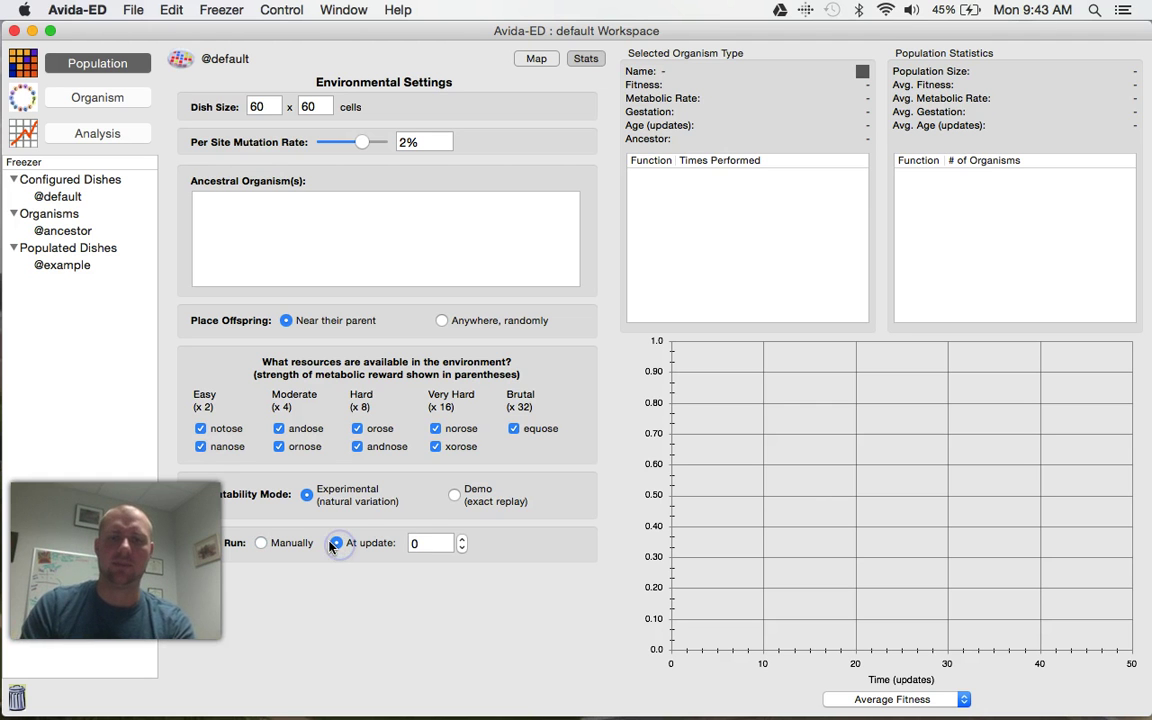
{"action": "left_click", "coordinate": [418, 543]}
{"action": "type", "text": "000"}
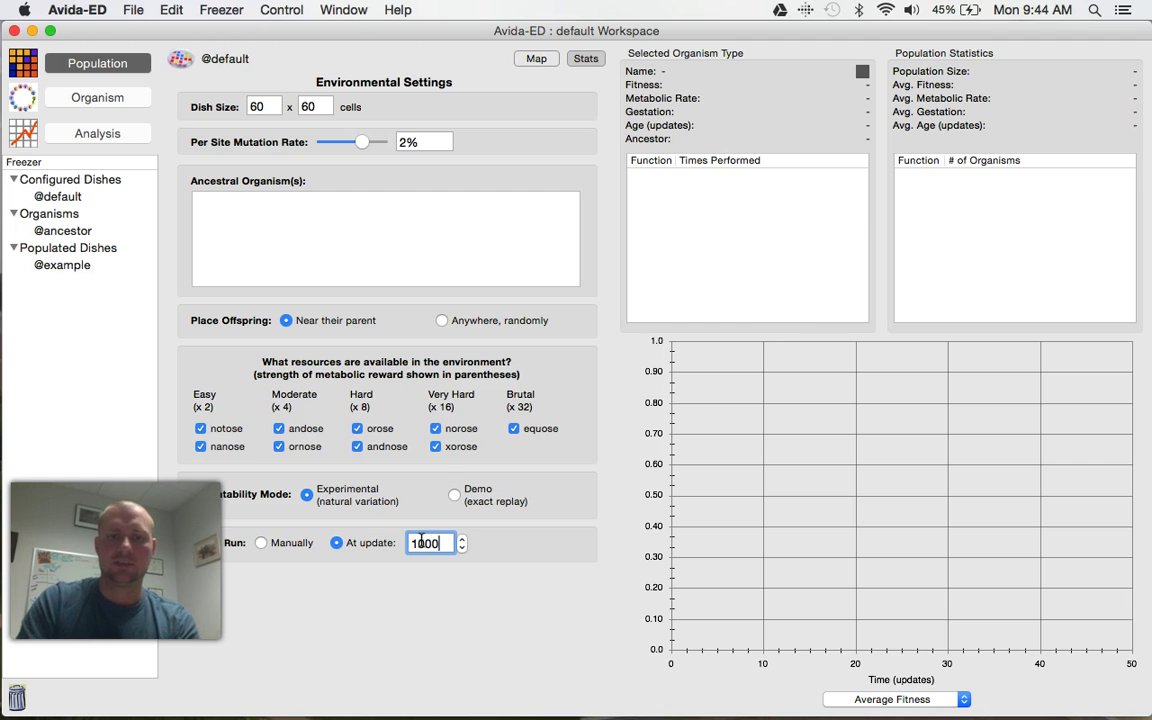
{"action": "left_click", "coordinate": [416, 496]}
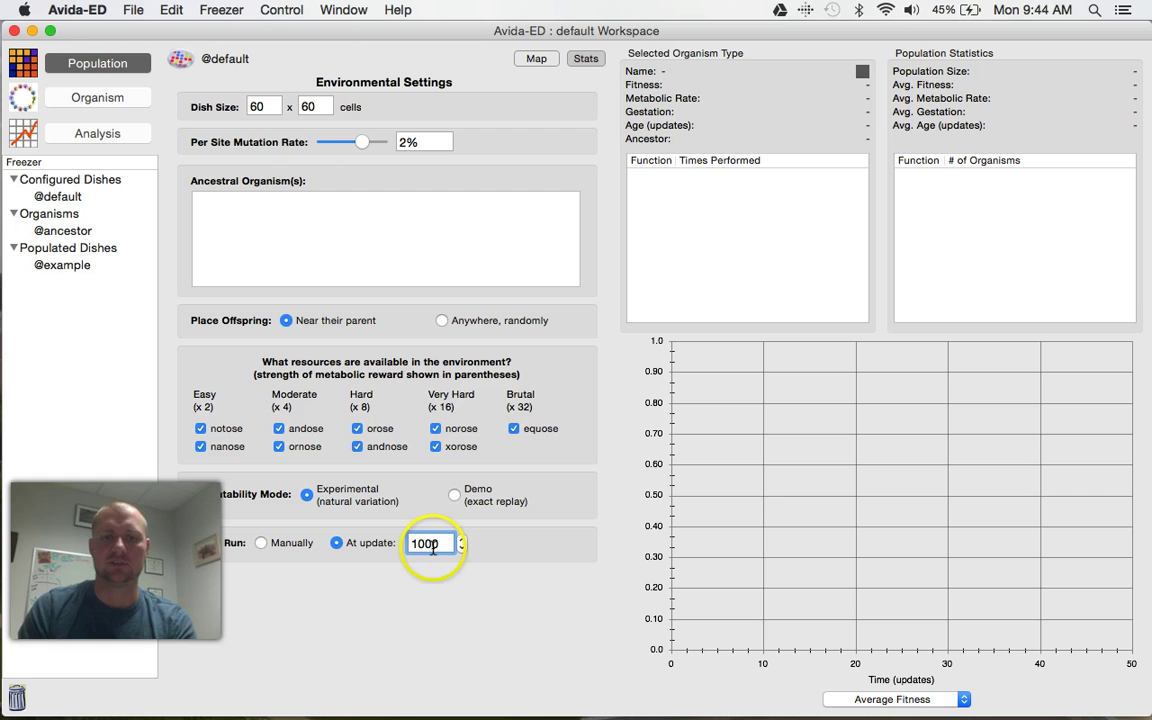
- Change the dish size from 60 x 60 to 30 x 30 cells
{"action": "left_click_drag", "start_coordinate": [280, 106], "coordinate": [229, 107]}
{"action": "type", "text": "30"}
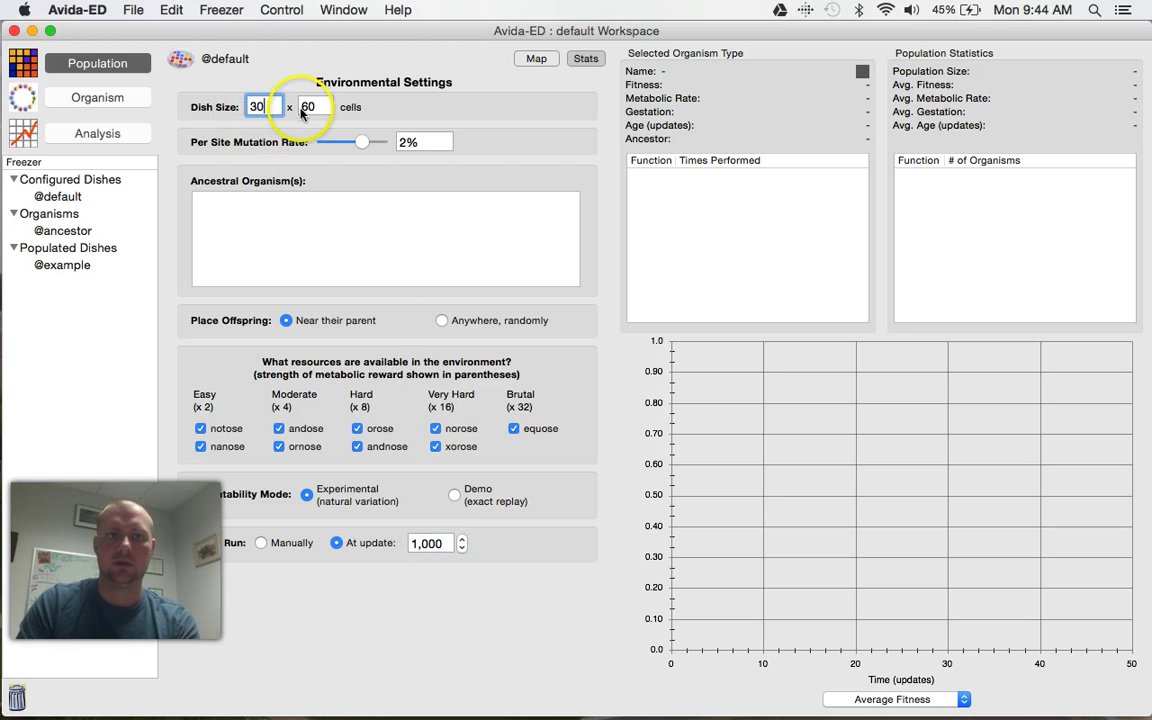
{"action": "left_click_drag", "start_coordinate": [321, 105], "coordinate": [281, 110]}
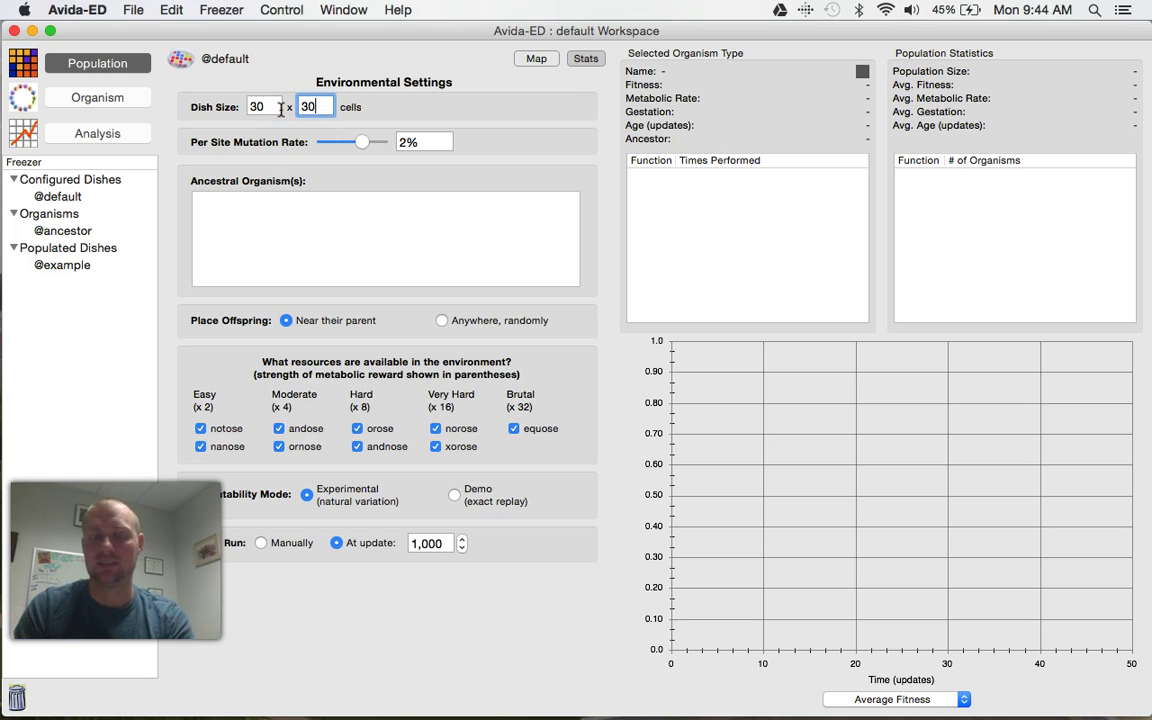
{"action": "type", "text": "30"}
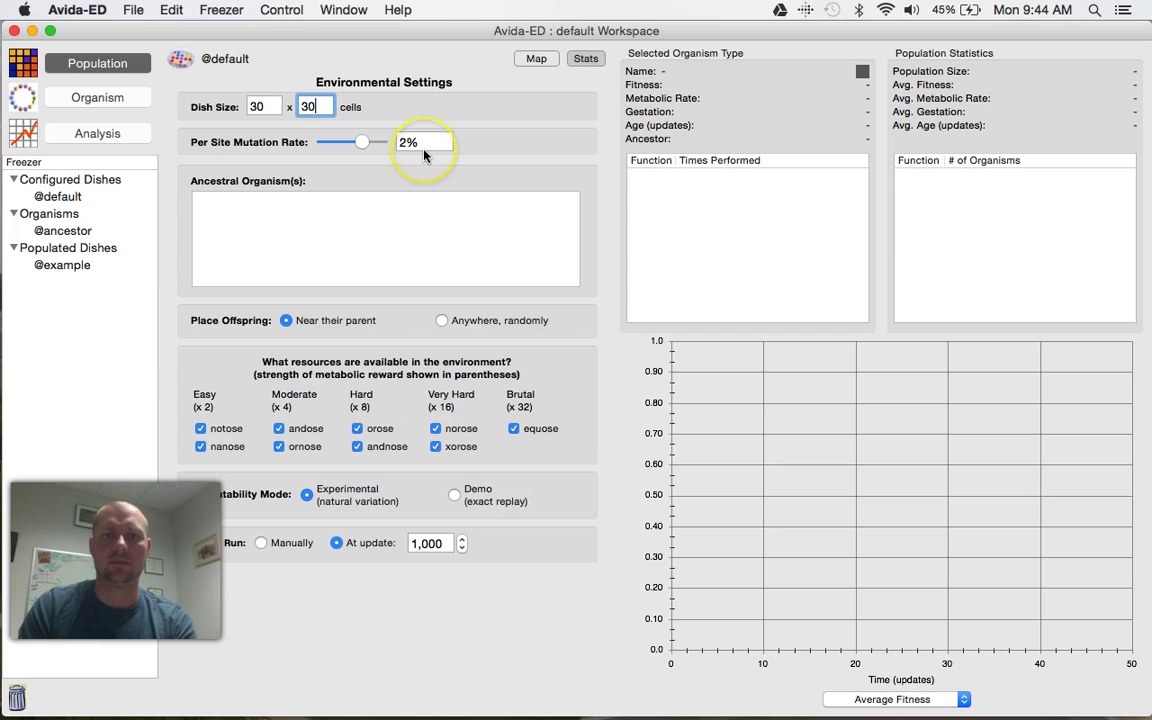
{"action": "left_click", "coordinate": [329, 185]}
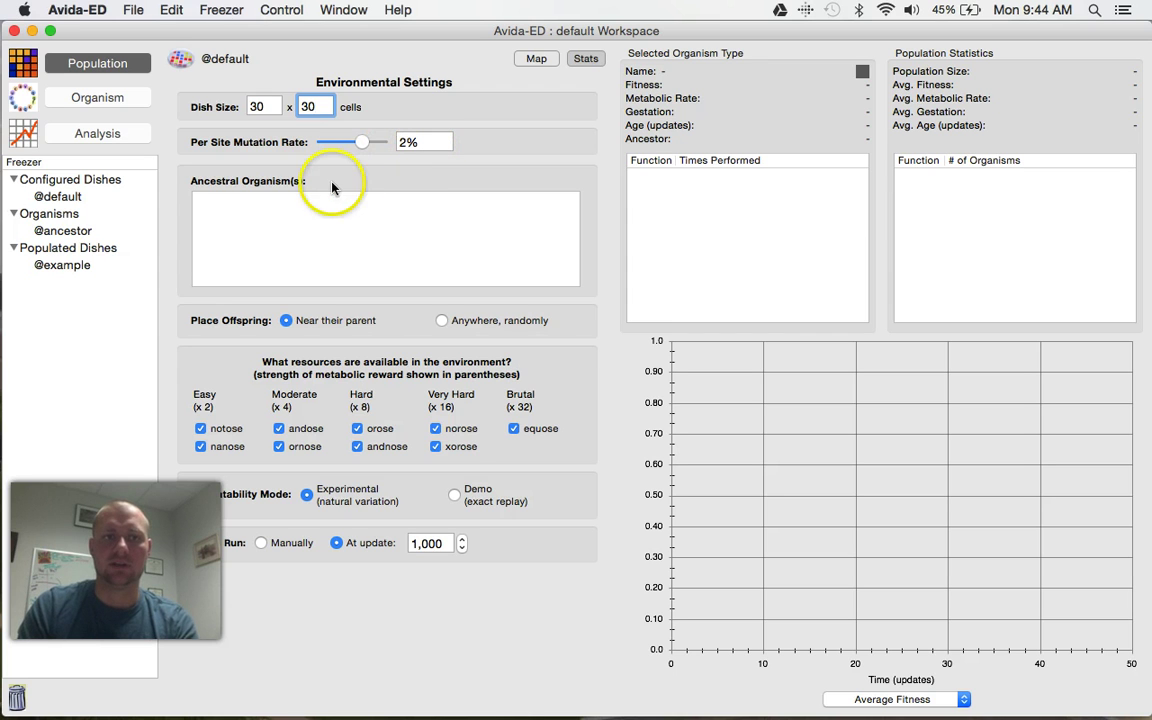
{"action": "left_click", "coordinate": [76, 230]}
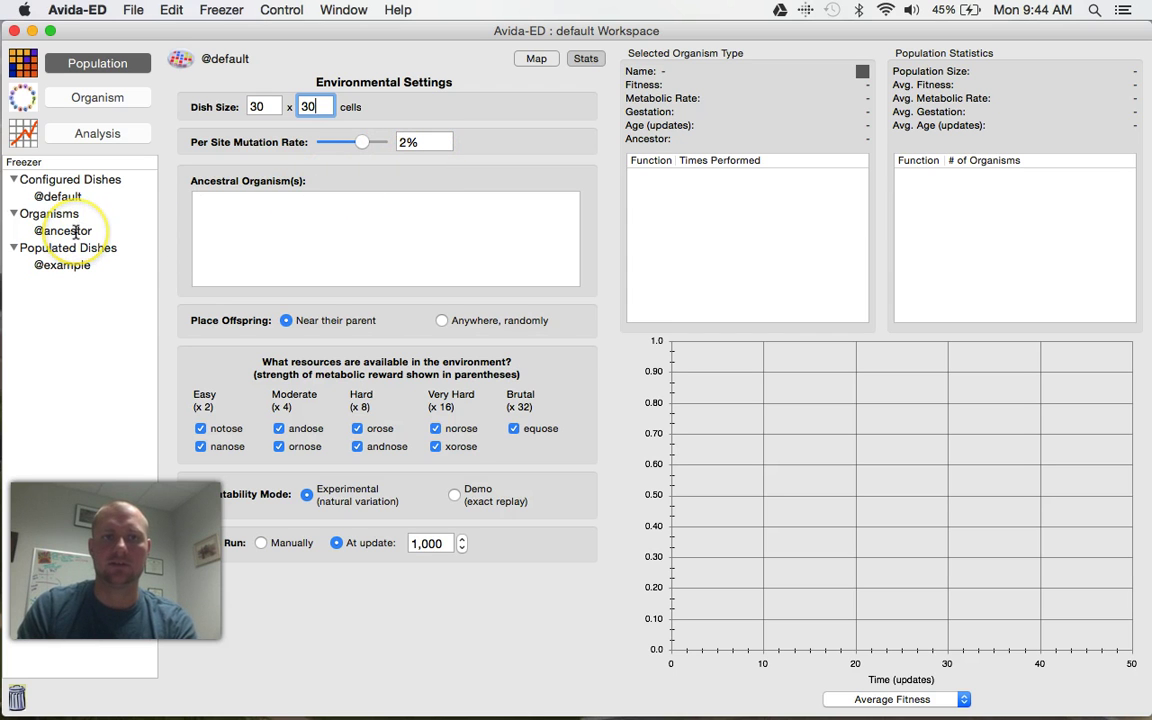
{"action": "left_click", "coordinate": [44, 228]}
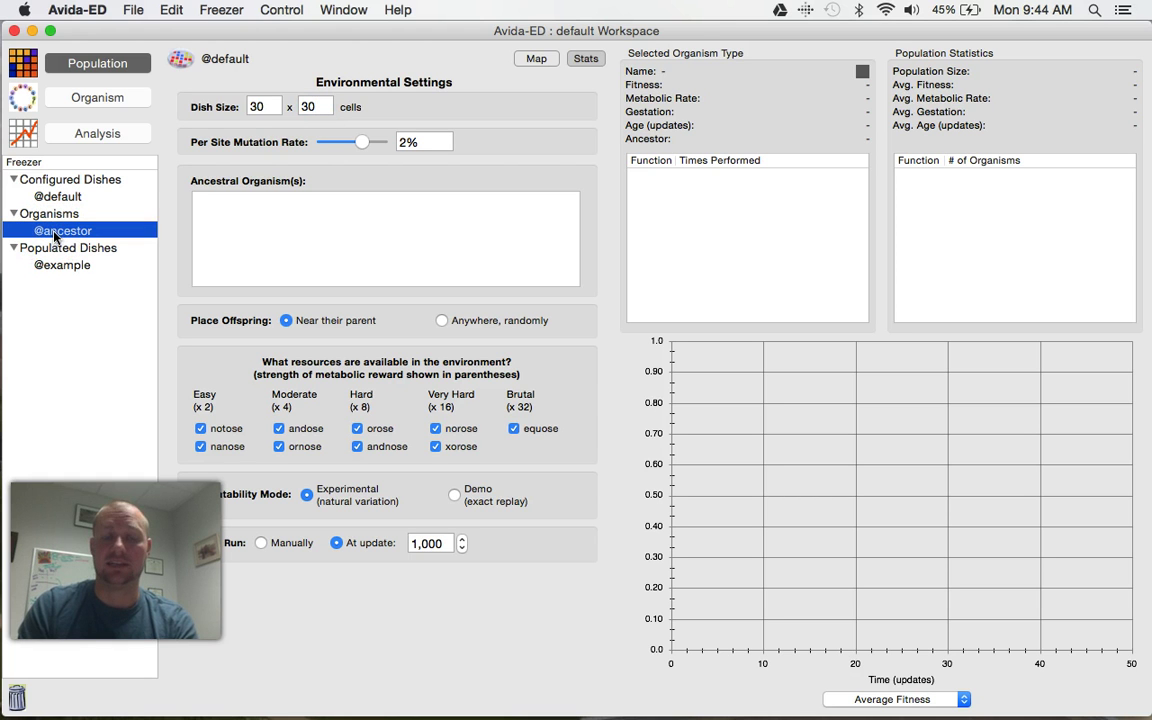
{"action": "left_click_drag", "start_coordinate": [55, 234], "coordinate": [257, 236]}
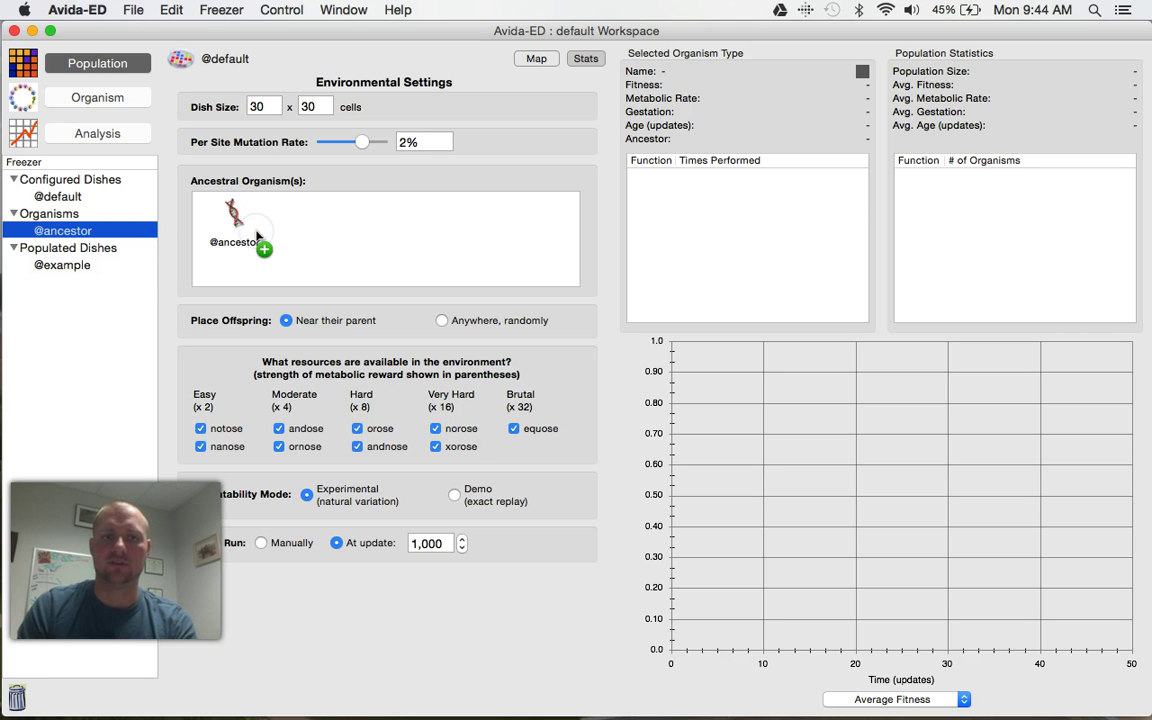
{"action": "left_click", "coordinate": [537, 60]}
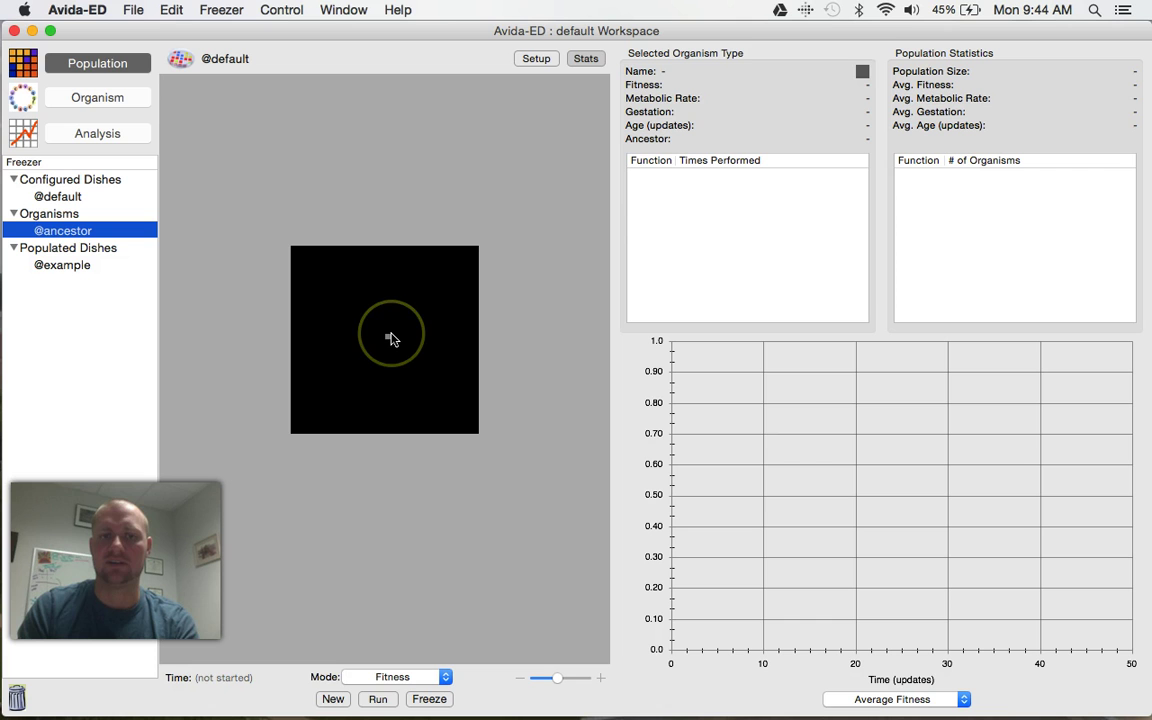
{"action": "mouse_move", "coordinate": [391, 339]}
{"action": "left_mouse_down"}
{"action": "mouse_move", "coordinate": [134, 288]}
{"action": "mouse_move", "coordinate": [57, 224]}
{"action": "mouse_move", "coordinate": [373, 361]}
{"action": "mouse_move", "coordinate": [393, 336]}
{"action": "mouse_move", "coordinate": [311, 272]}
{"action": "mouse_move", "coordinate": [108, 230]}
{"action": "mouse_move", "coordinate": [300, 310]}
{"action": "mouse_move", "coordinate": [350, 319]}
{"action": "mouse_move", "coordinate": [327, 283]}
{"action": "mouse_move", "coordinate": [370, 302]}
{"action": "mouse_move", "coordinate": [452, 355]}
{"action": "mouse_move", "coordinate": [396, 360]}
{"action": "mouse_move", "coordinate": [422, 399]}
{"action": "left_mouse_up"}
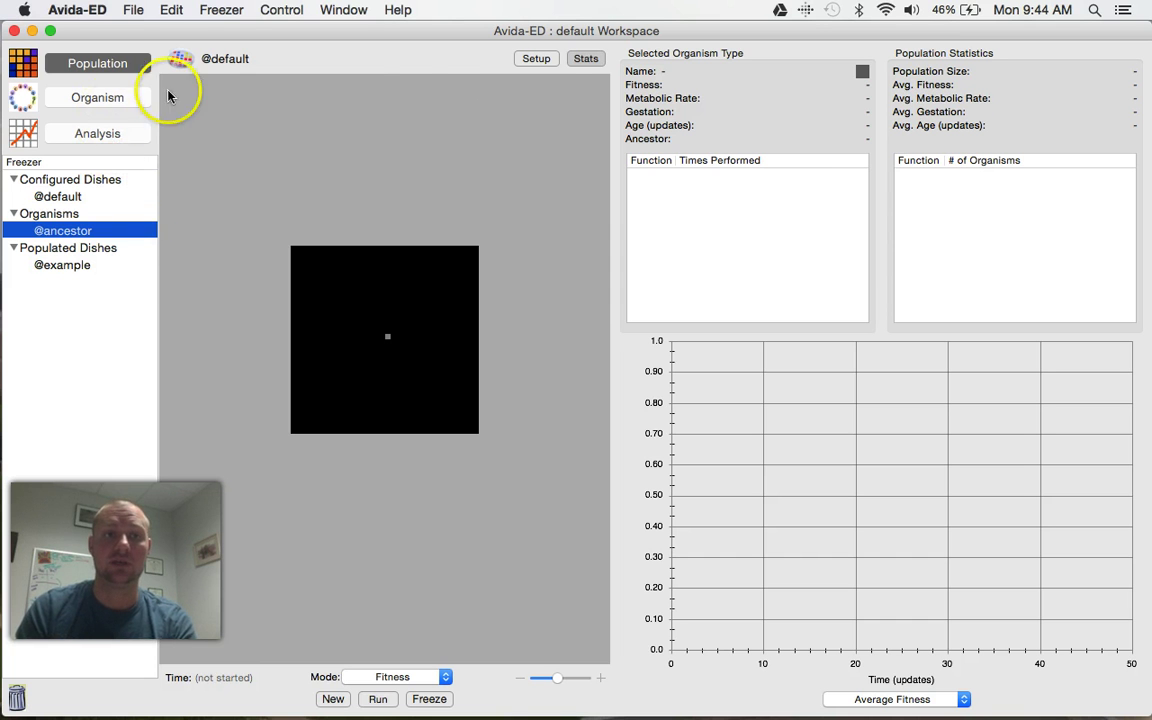
{"action": "left_click", "coordinate": [529, 59]}
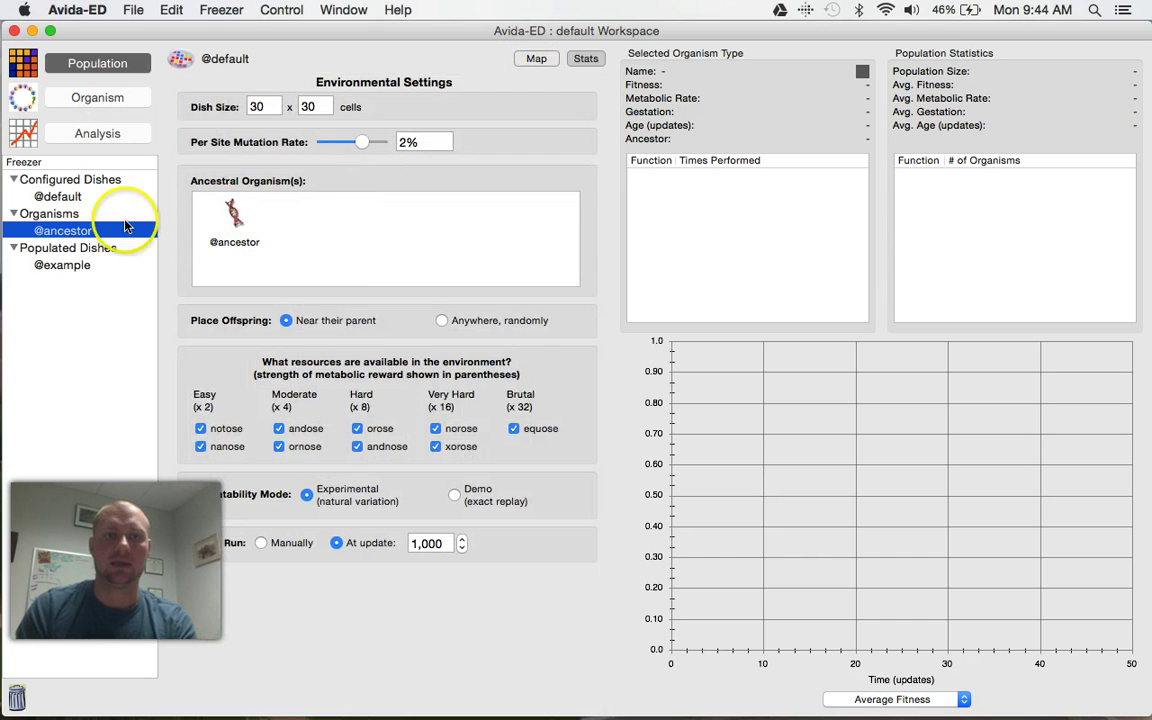
{"action": "left_click_drag", "start_coordinate": [64, 235], "coordinate": [318, 240]}
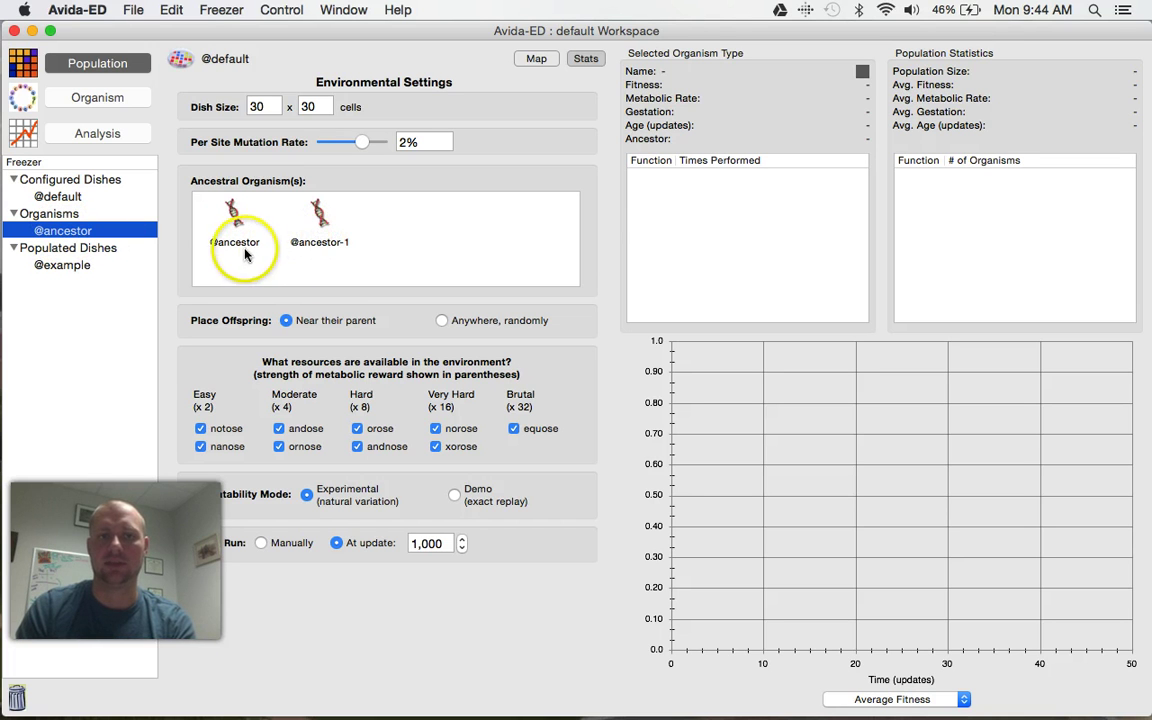
{"action": "left_click", "coordinate": [537, 62]}
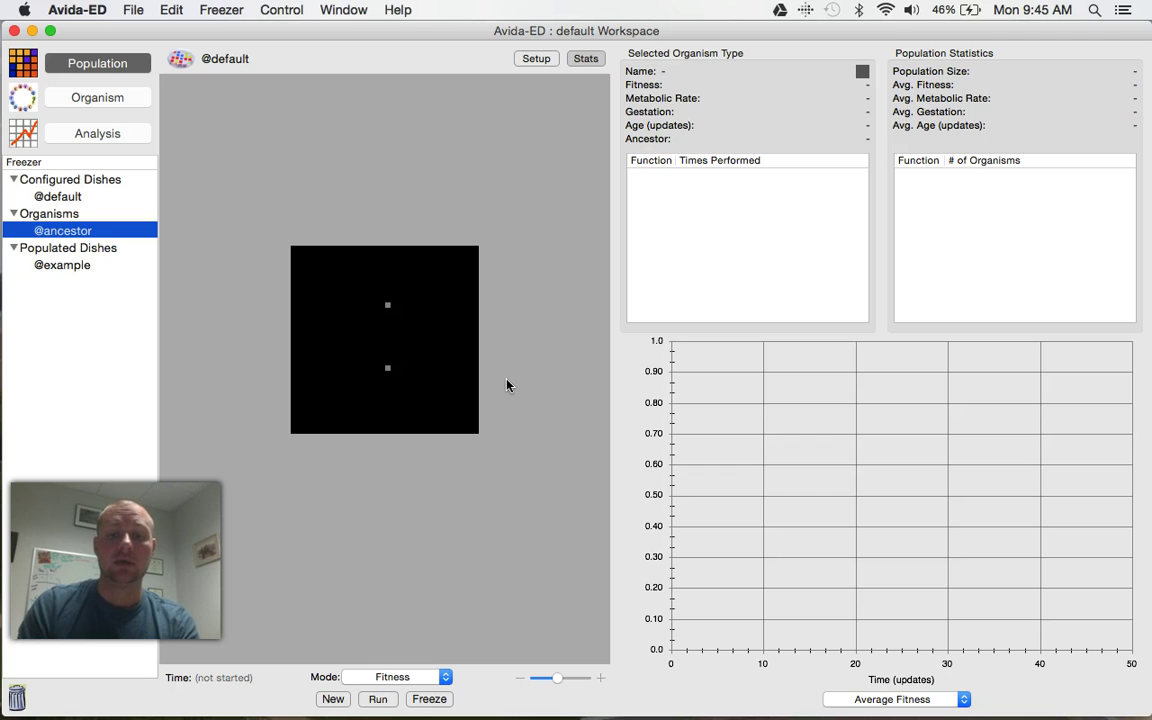
{"action": "mouse_move", "coordinate": [505, 388]}
{"action": "left_mouse_down"}
{"action": "mouse_move", "coordinate": [473, 478]}
{"action": "mouse_move", "coordinate": [436, 535]}
{"action": "mouse_move", "coordinate": [379, 705]}
{"action": "left_mouse_up"}
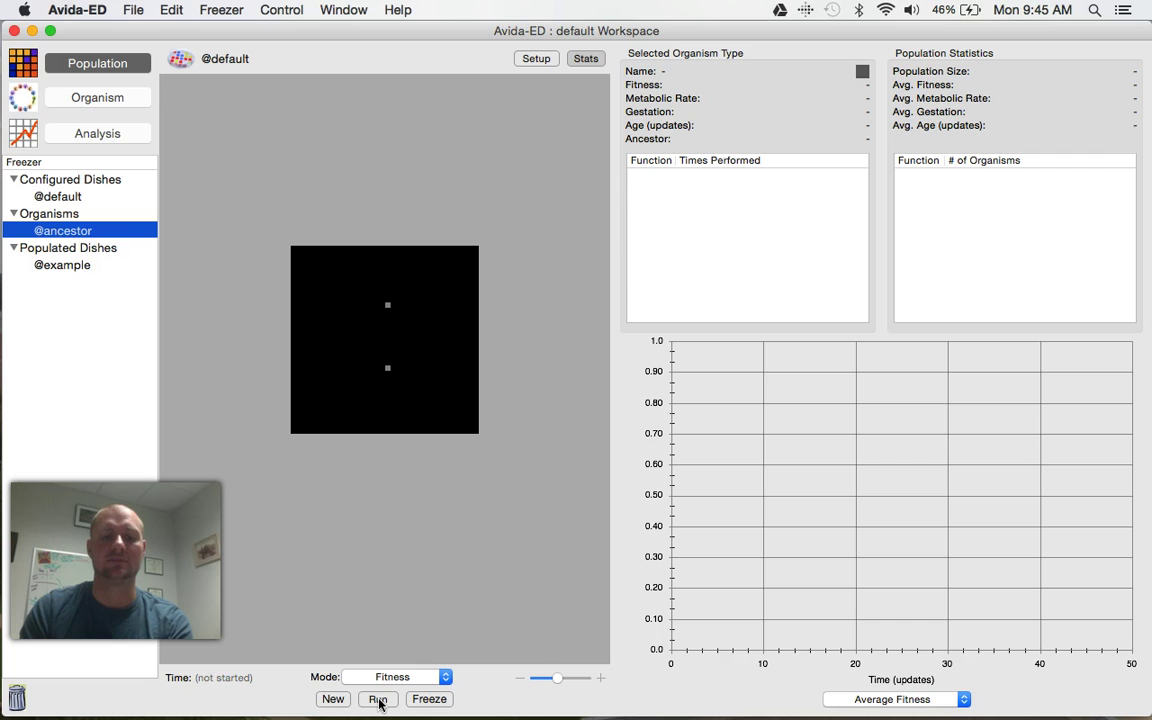
- Run the dish's evolution and pause it at update 238 with 899 organisms
{"action": "left_click", "coordinate": [378, 700]}
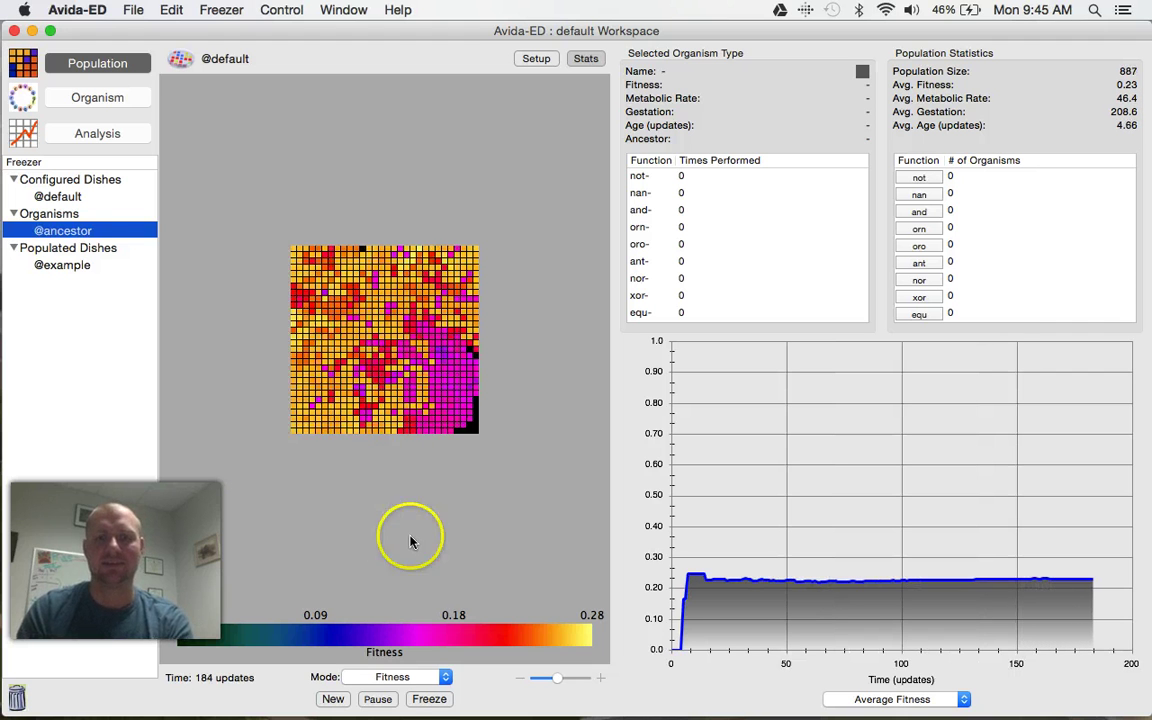
{"action": "left_click", "coordinate": [378, 699]}
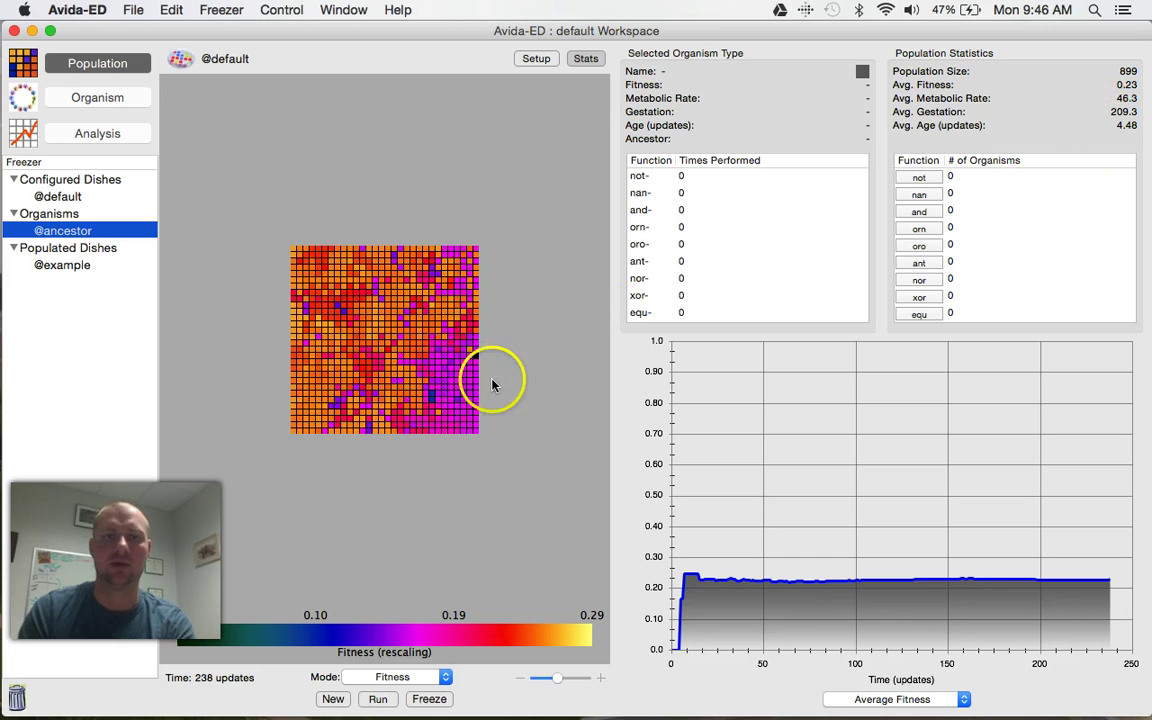
- Inspect five grid organisms, including aaant and aaalx, comparing fitness, gestation and age
{"action": "left_click", "coordinate": [321, 383]}
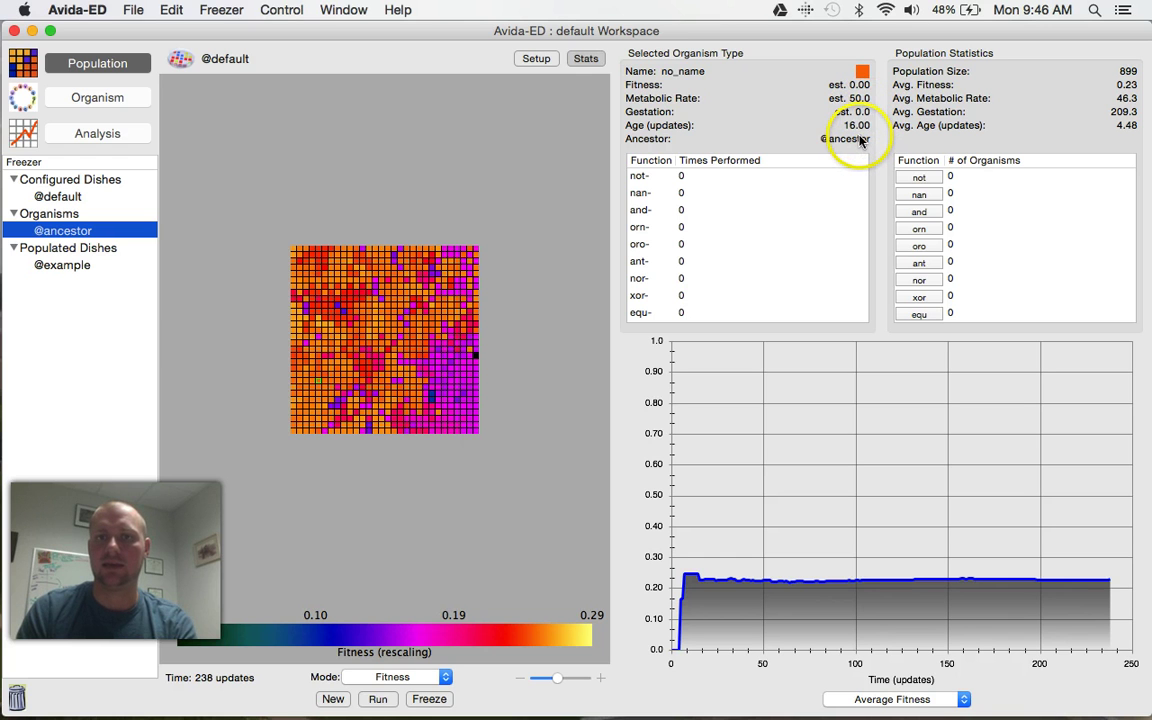
{"action": "left_click", "coordinate": [451, 370]}
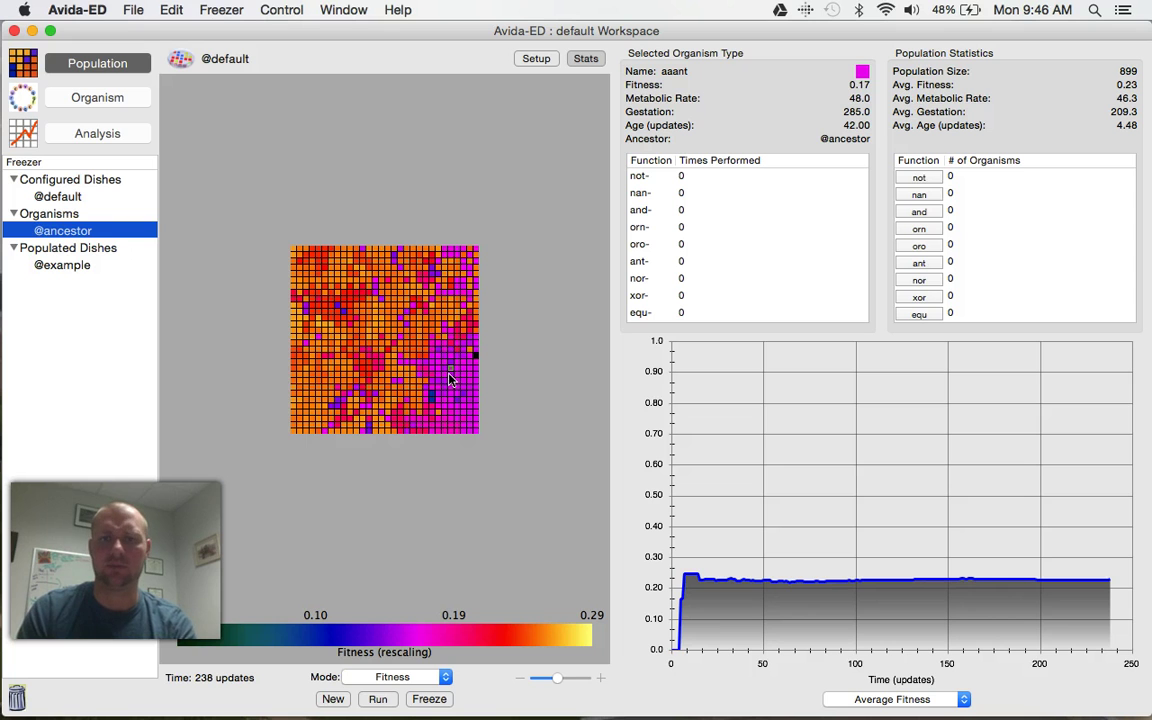
{"action": "left_click", "coordinate": [312, 395]}
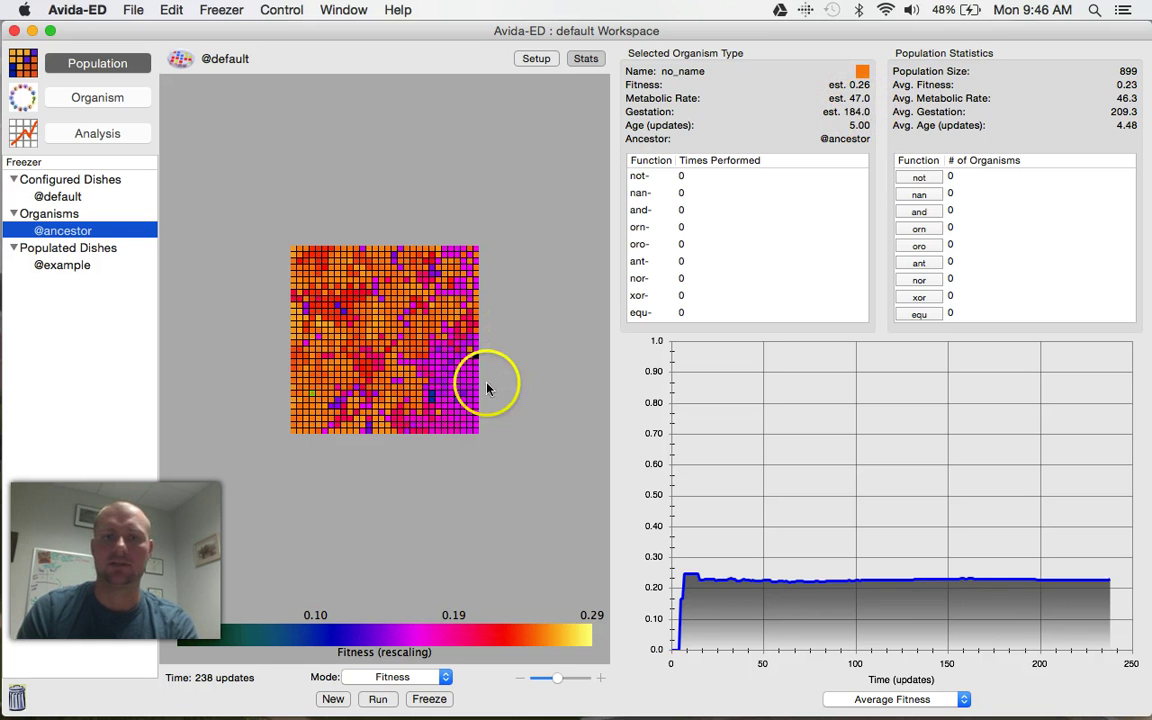
{"action": "left_click", "coordinate": [450, 374]}
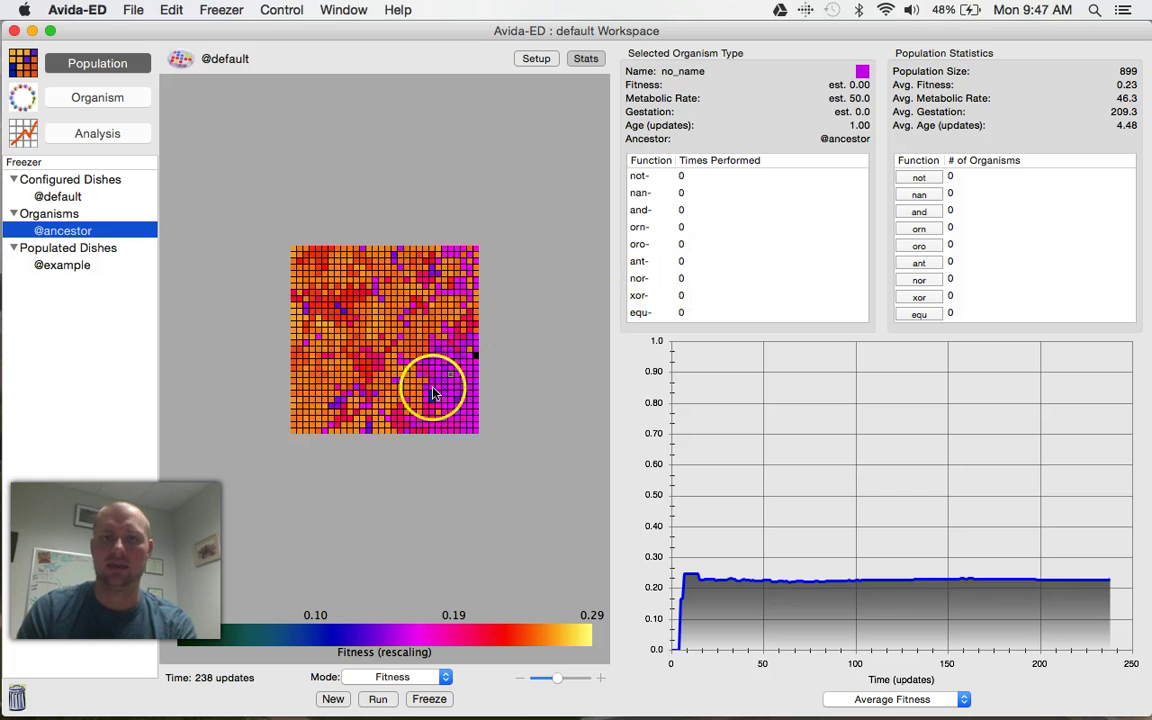
{"action": "left_click", "coordinate": [457, 389]}
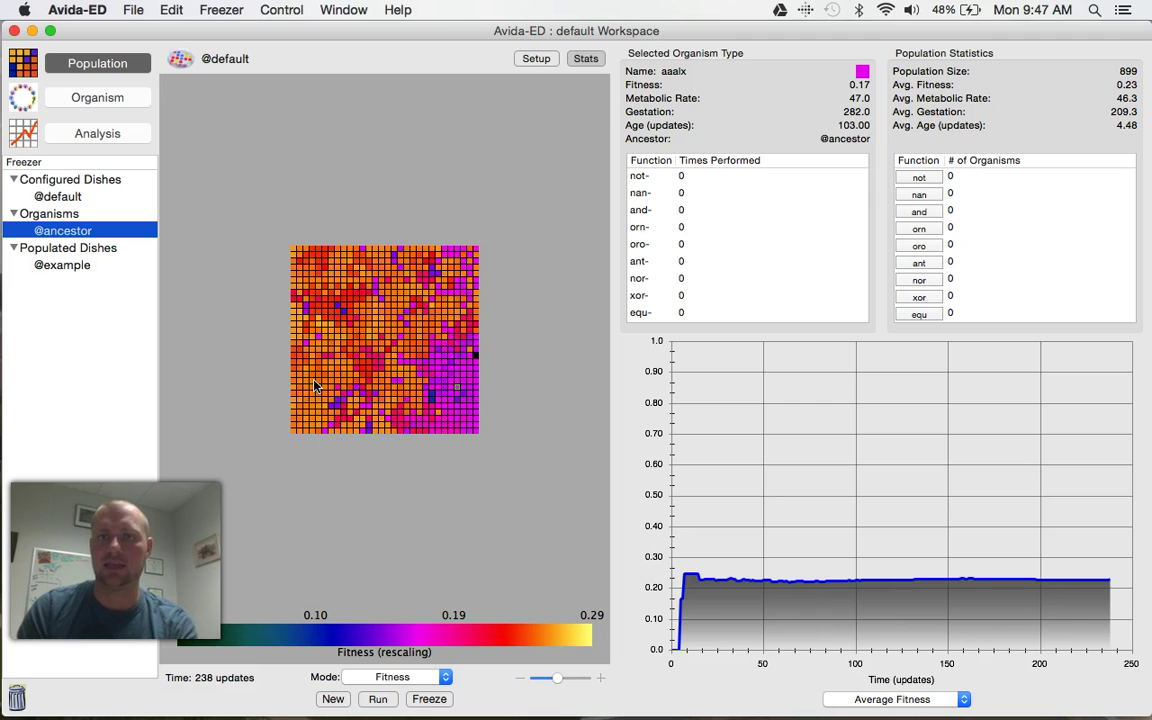
- Resume evolution, pause briefly at update 393, then run on past update 600
{"action": "left_click", "coordinate": [379, 700]}
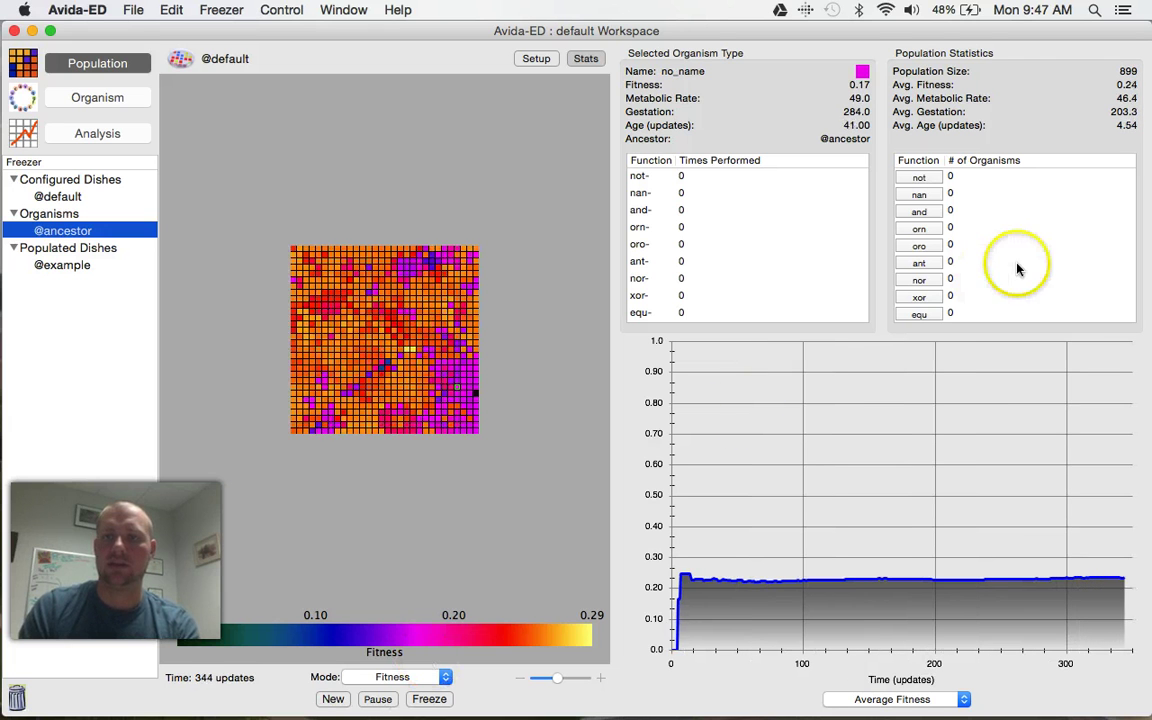
{"action": "left_click", "coordinate": [377, 700]}
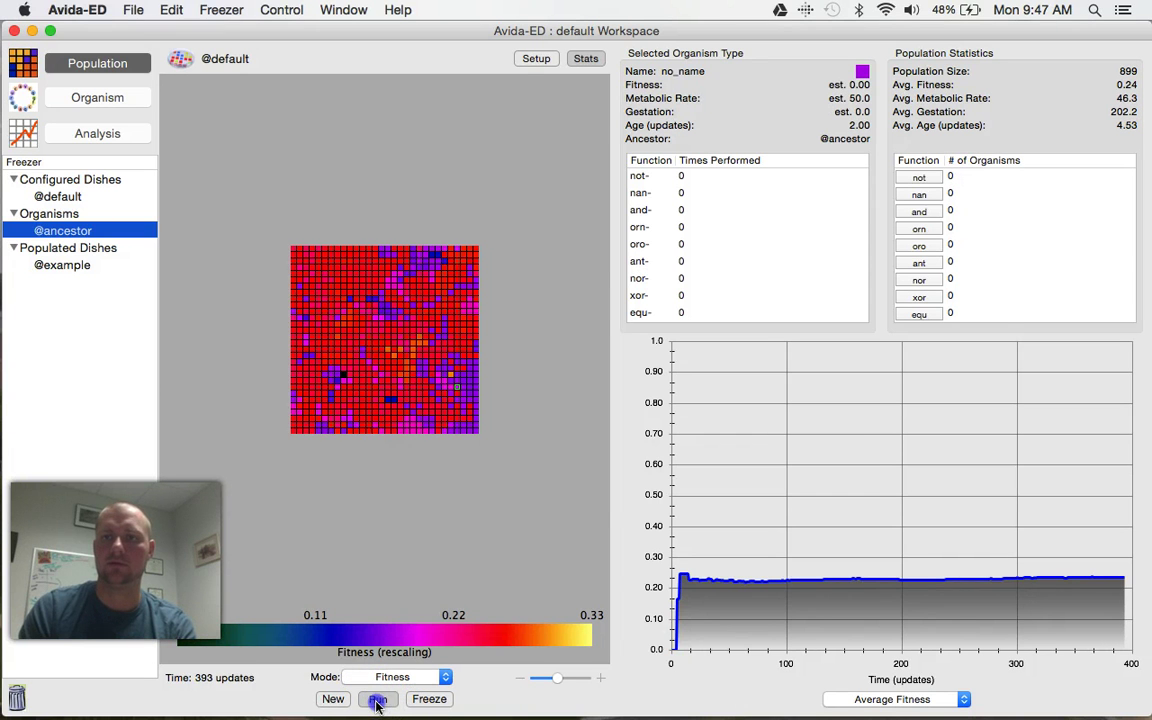
{"action": "left_click", "coordinate": [377, 700]}
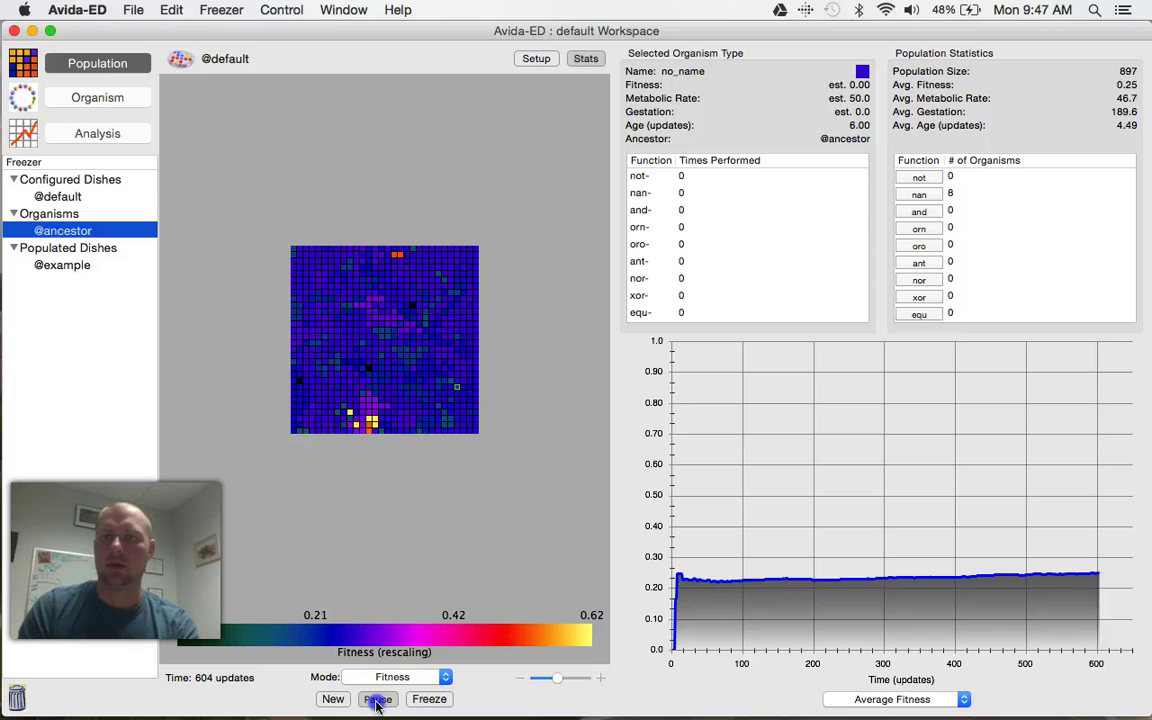
- Pause the dish at update 616 with 896 organisms and average fitness 0.25
{"action": "left_click", "coordinate": [378, 699]}
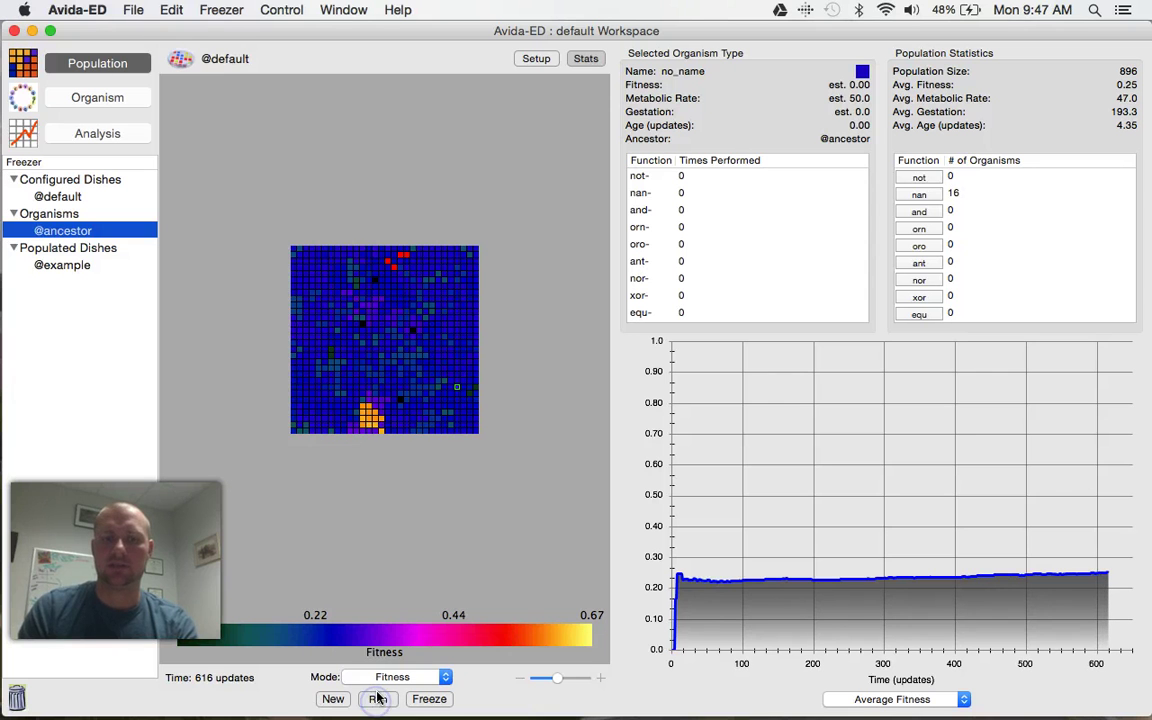
- Highlight on the grid the 16 organisms that perform nan
{"action": "left_click", "coordinate": [930, 197]}
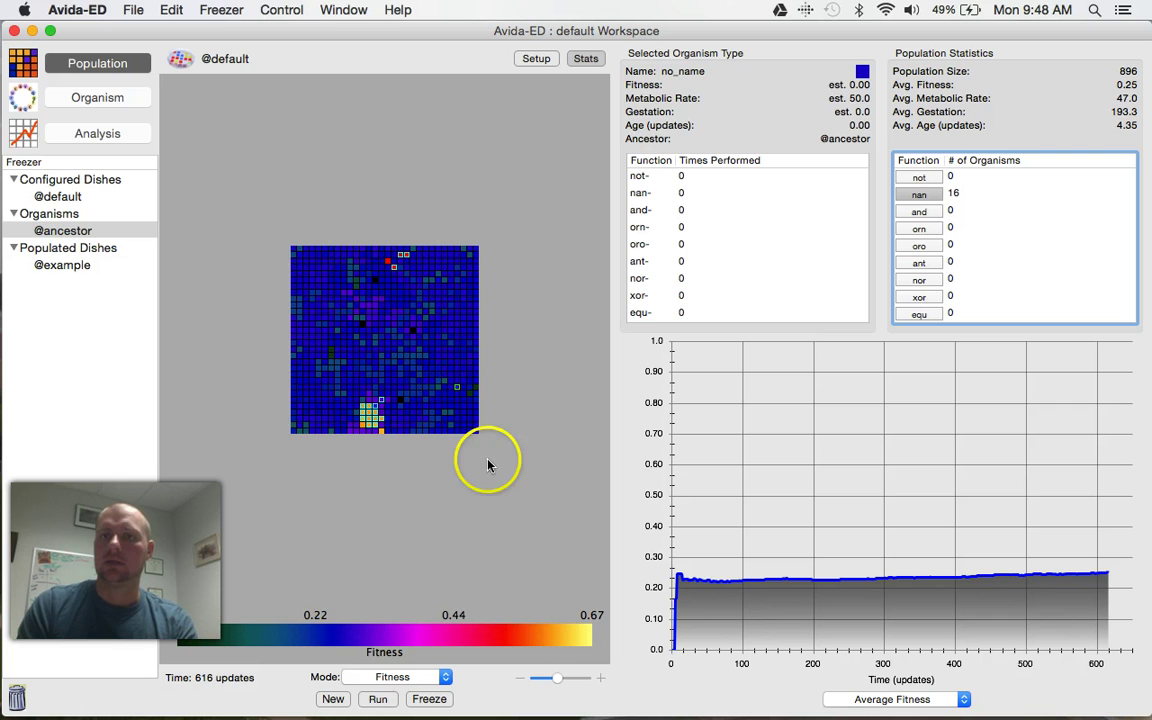
- Run the dish on to update 849, removing the nan highlight from the grid
{"action": "left_click", "coordinate": [377, 700]}
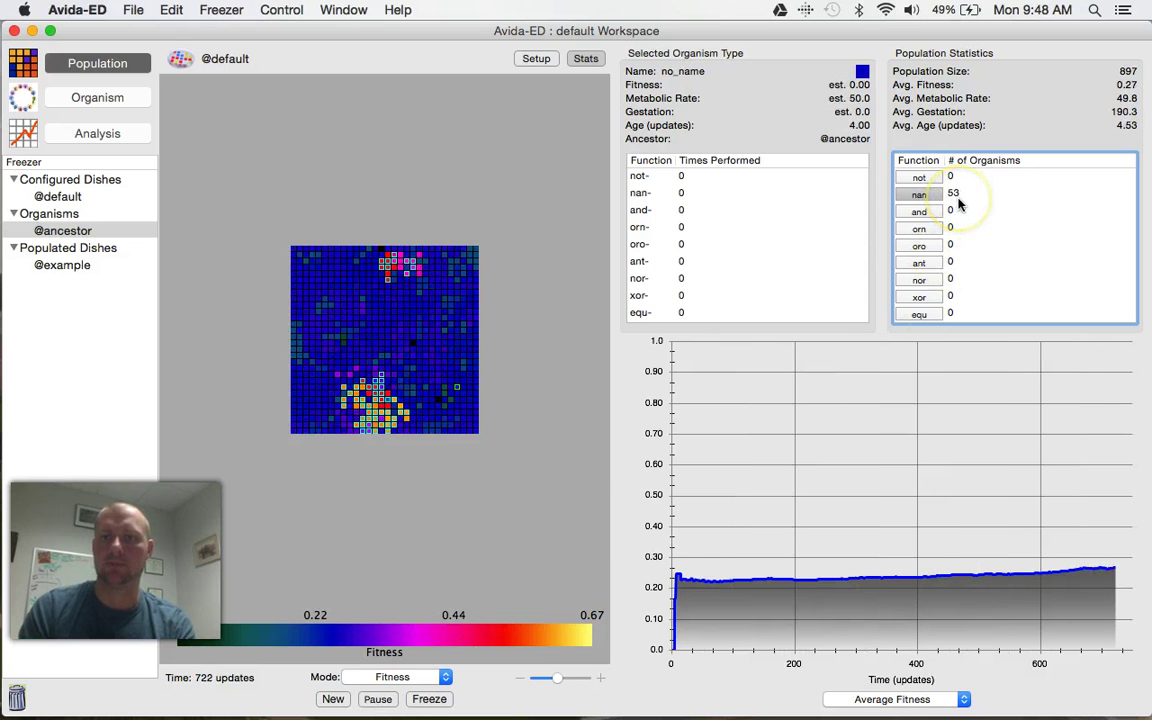
{"action": "left_click", "coordinate": [919, 194]}
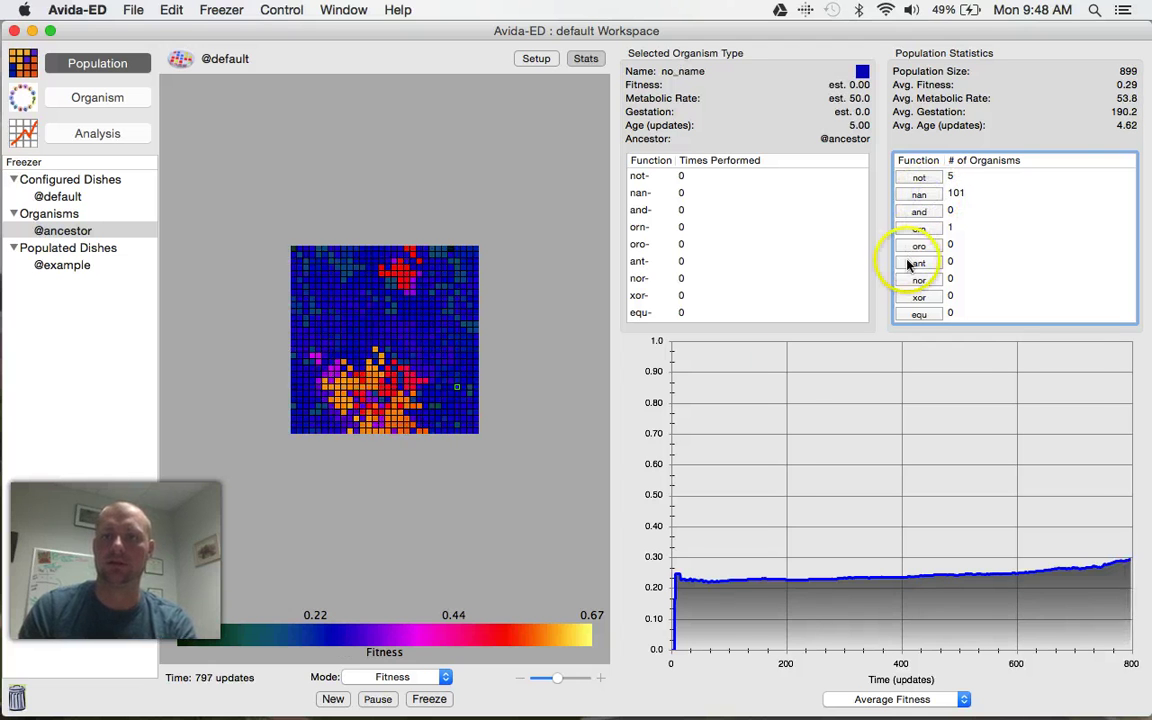
{"action": "left_click", "coordinate": [380, 699]}
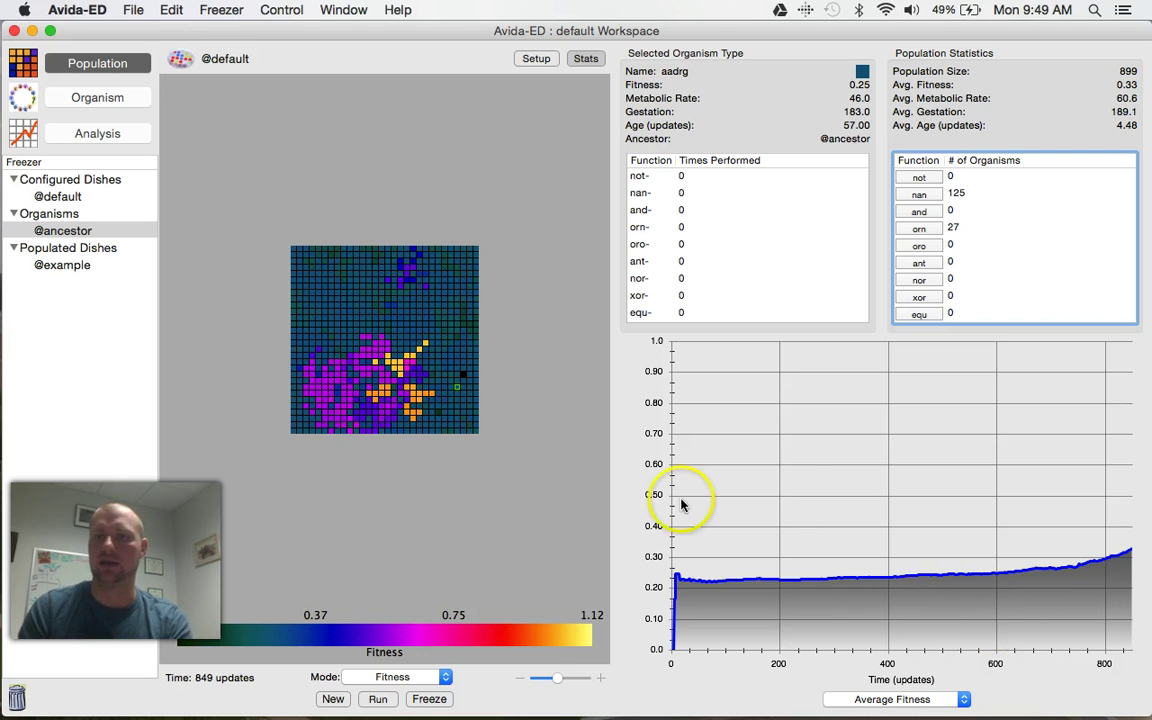
- Run the dish to update 1,000, then highlight the orn and nan organisms
{"action": "left_click", "coordinate": [375, 700]}
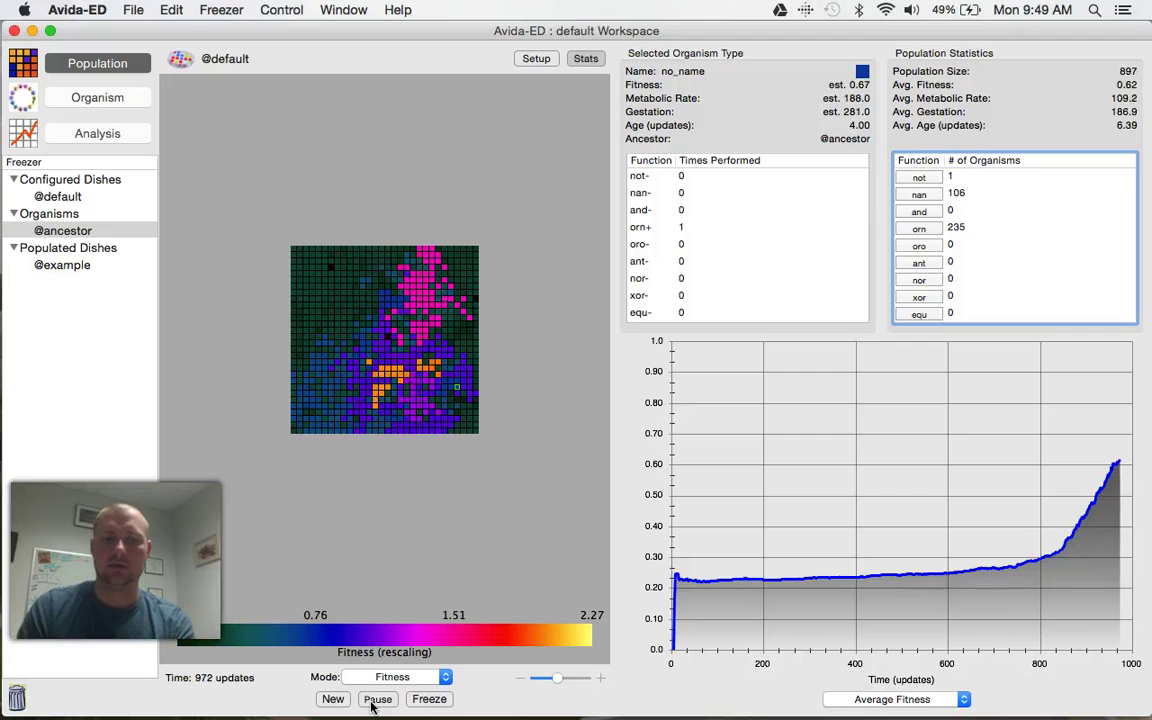
{"action": "left_click", "coordinate": [322, 693]}
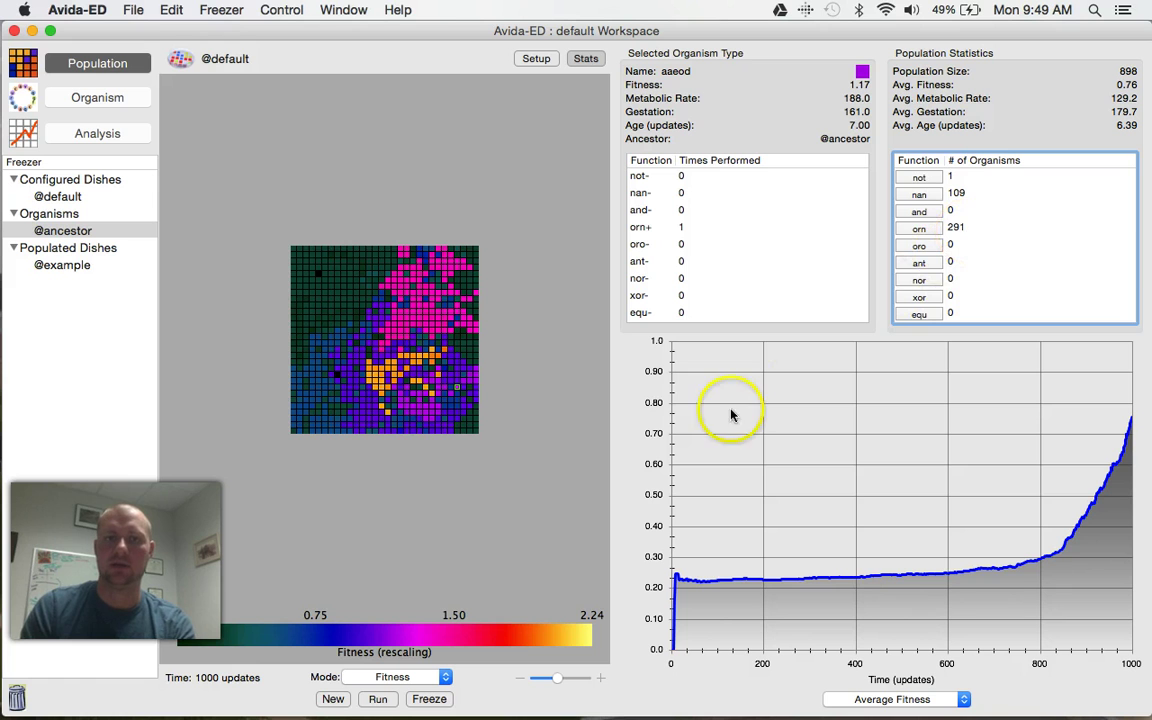
{"action": "left_click", "coordinate": [919, 229]}
{"action": "left_click", "coordinate": [920, 194]}
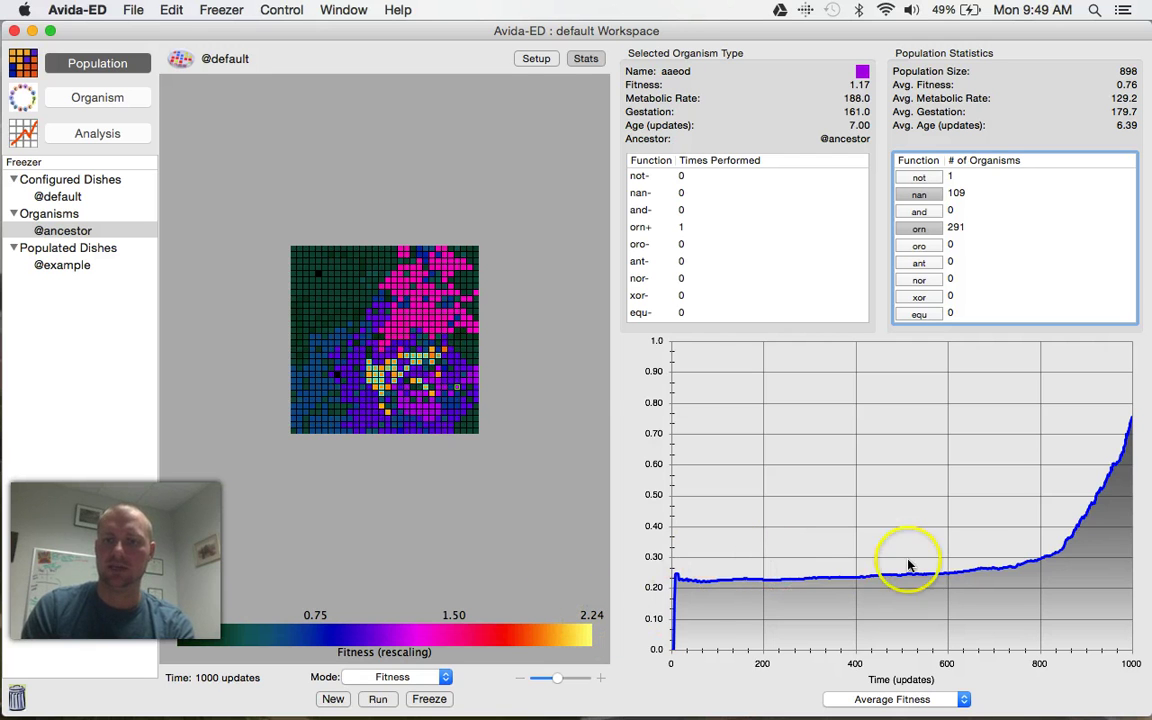
- Try gestation time, metabolic rate and organism count on the graph, ending on Average Fitness
{"action": "left_click", "coordinate": [964, 700]}
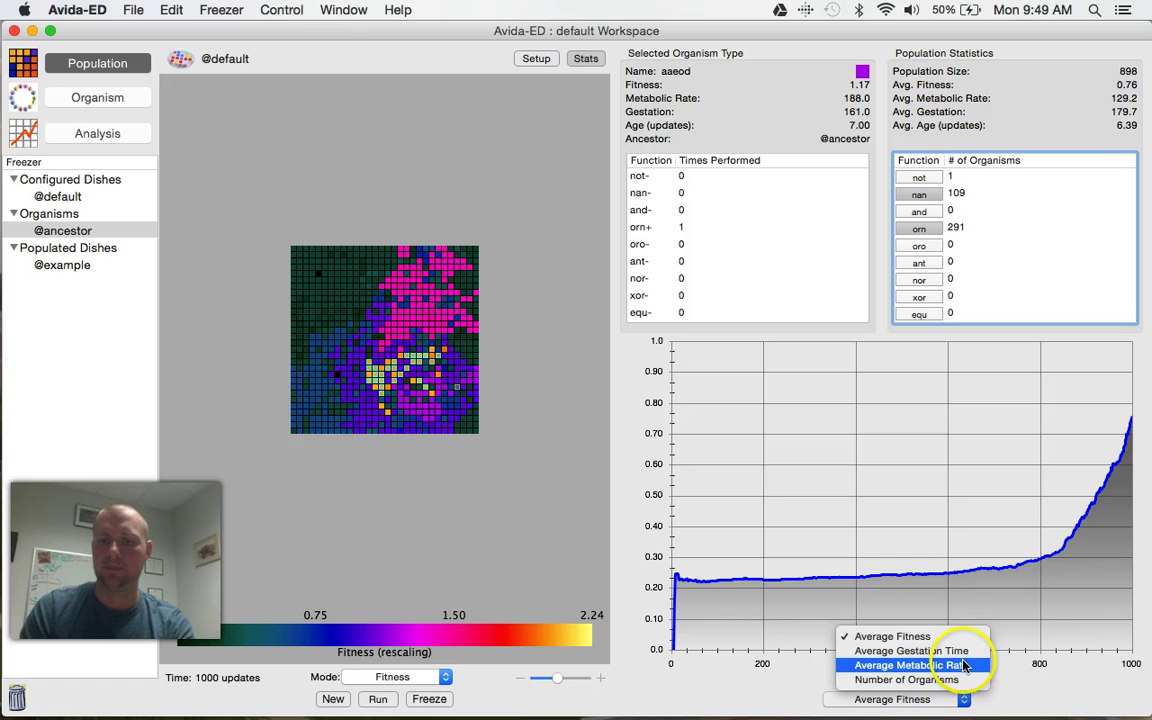
{"action": "left_click", "coordinate": [958, 651]}
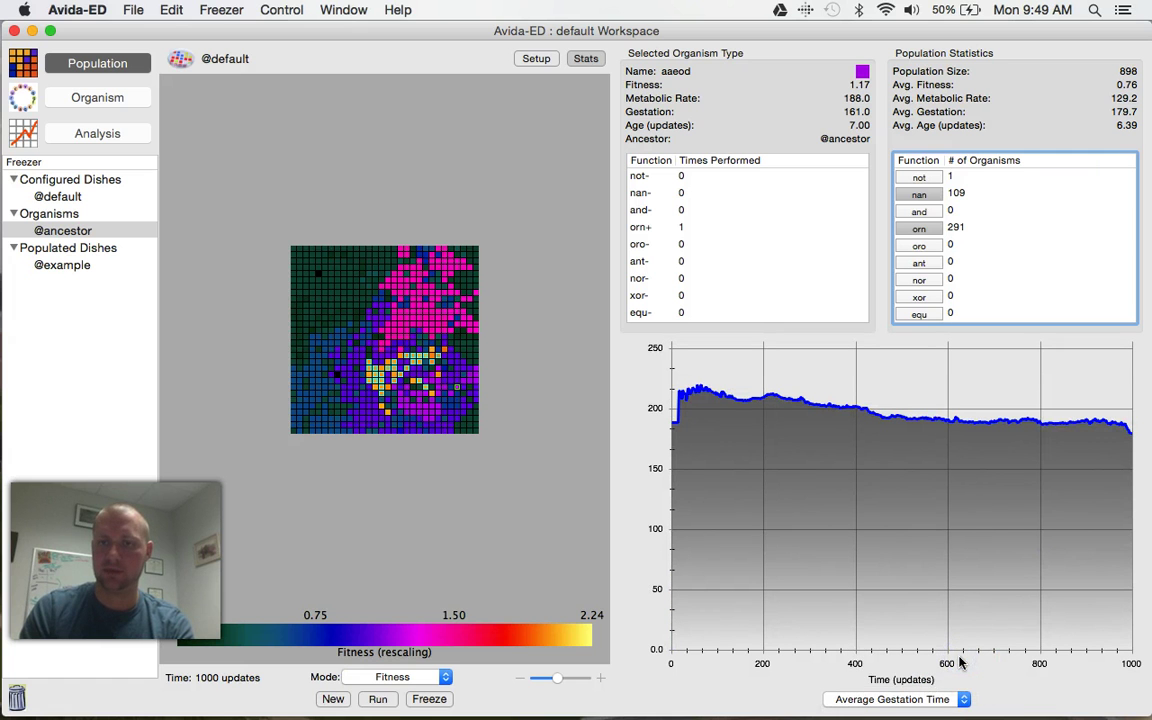
{"action": "left_click", "coordinate": [964, 699]}
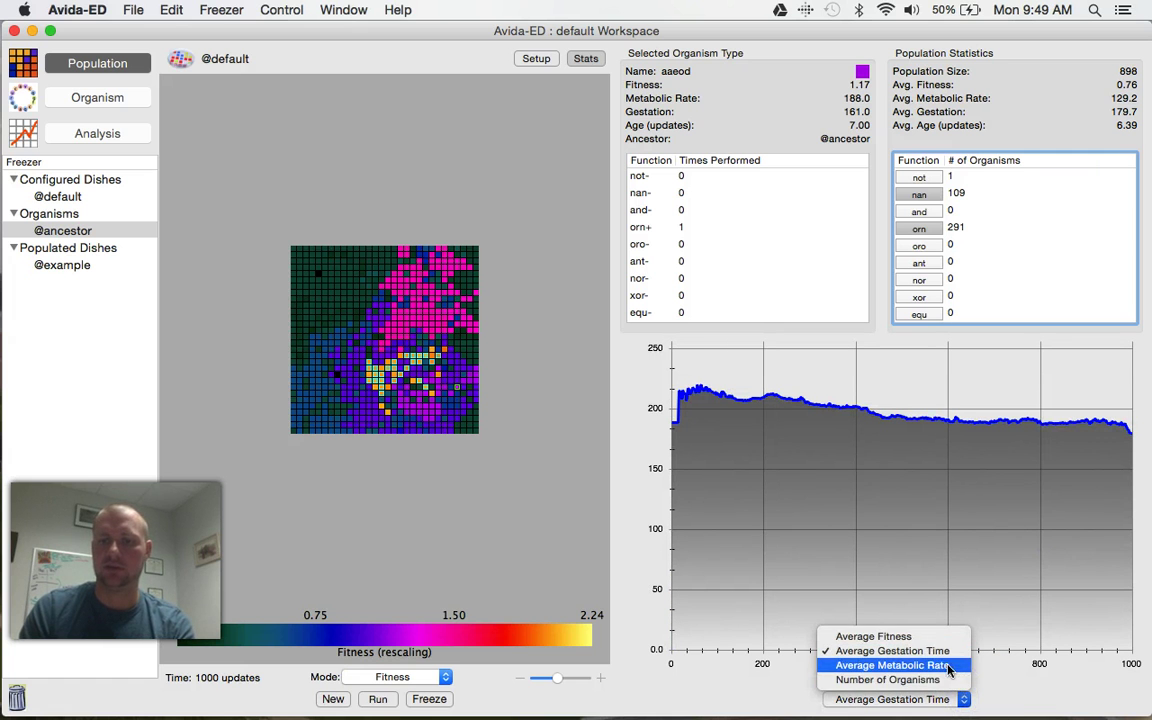
{"action": "left_click", "coordinate": [949, 667]}
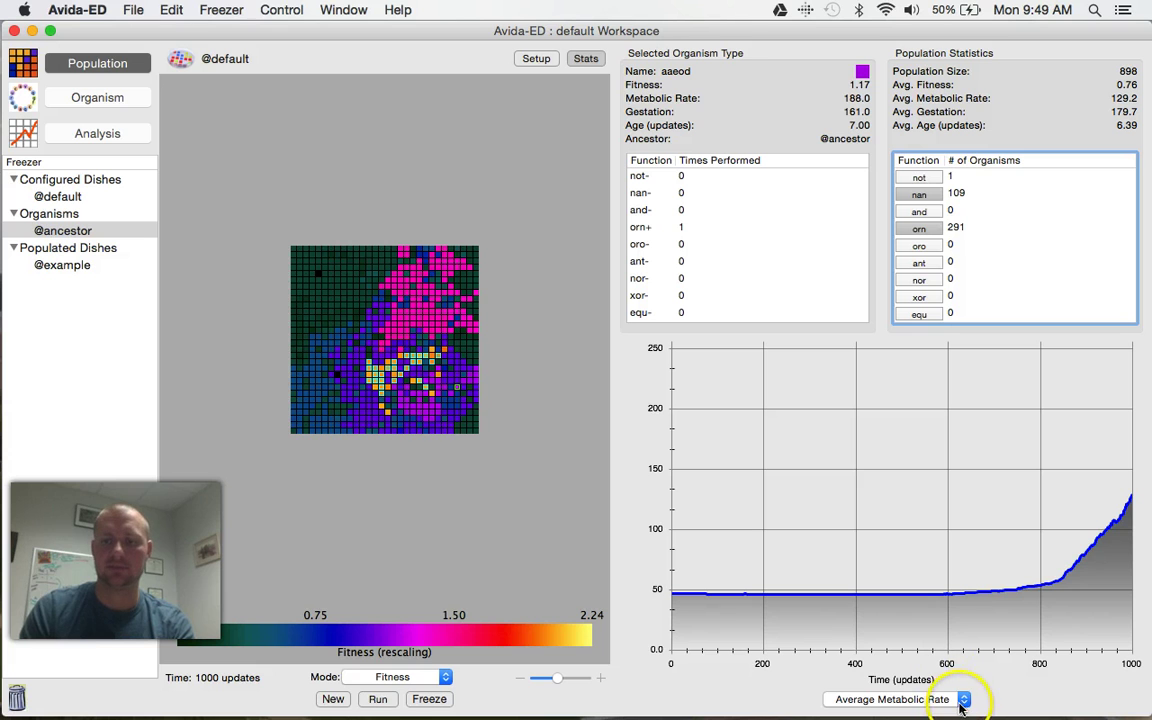
{"action": "left_click", "coordinate": [962, 702]}
{"action": "left_click", "coordinate": [948, 682]}
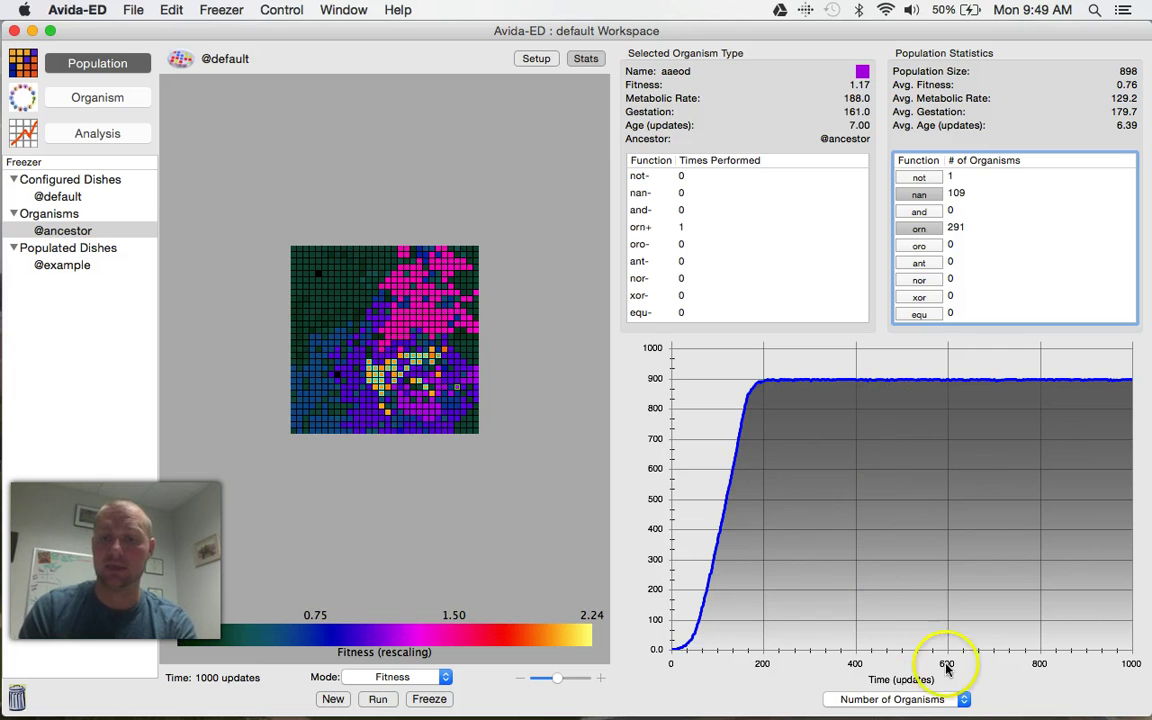
{"action": "left_click", "coordinate": [964, 700]}
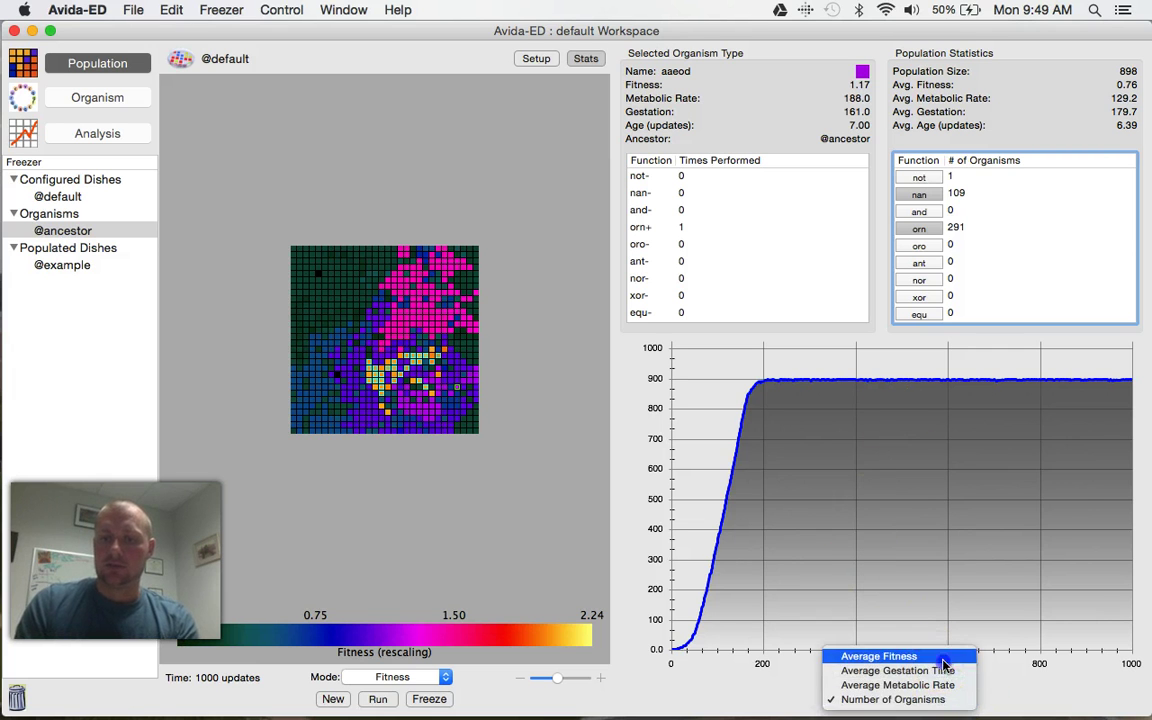
{"action": "left_click", "coordinate": [948, 657]}
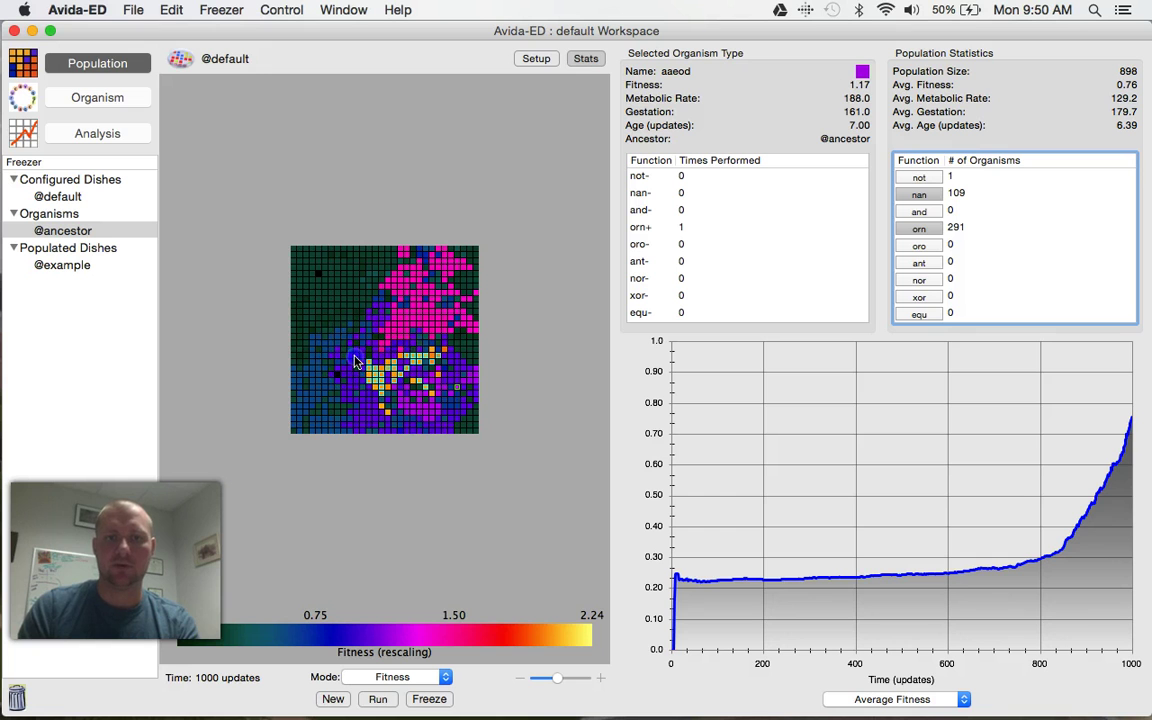
- Select the orange organism aaeln (fitness 2.03) and drag it into the Freezer
{"action": "left_click", "coordinate": [355, 358]}
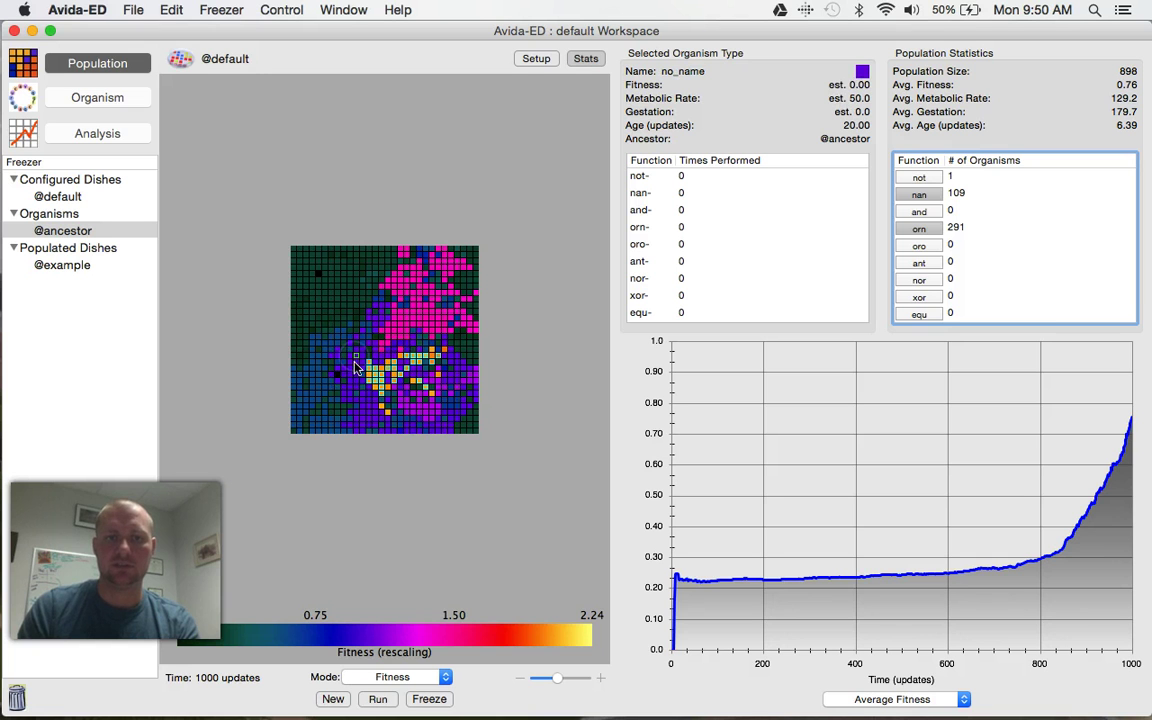
{"action": "left_click", "coordinate": [928, 227]}
{"action": "left_click", "coordinate": [931, 197]}
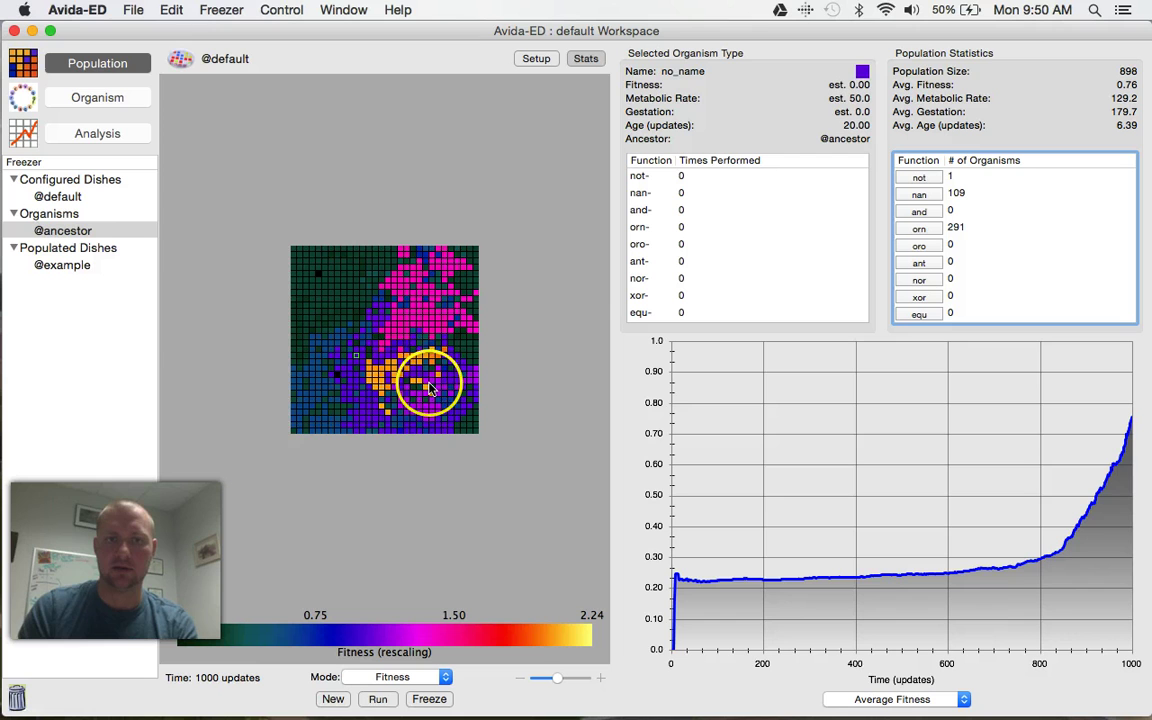
{"action": "left_click", "coordinate": [376, 380]}
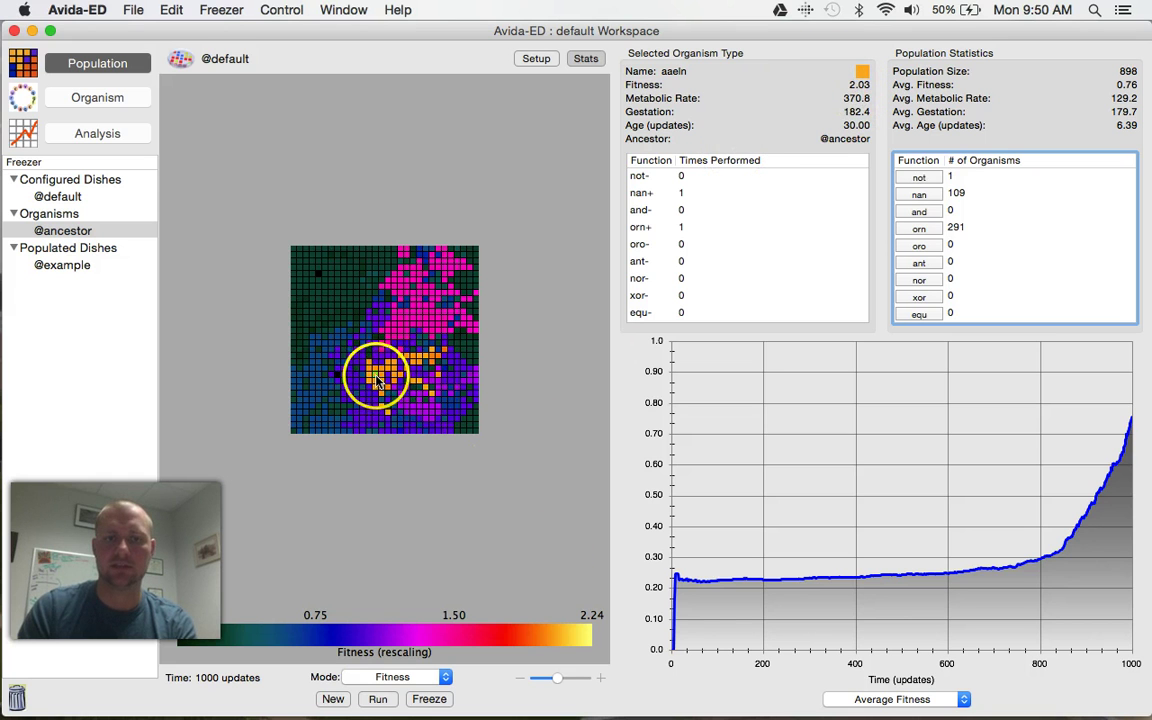
{"action": "left_click_drag", "start_coordinate": [376, 380], "coordinate": [75, 240]}
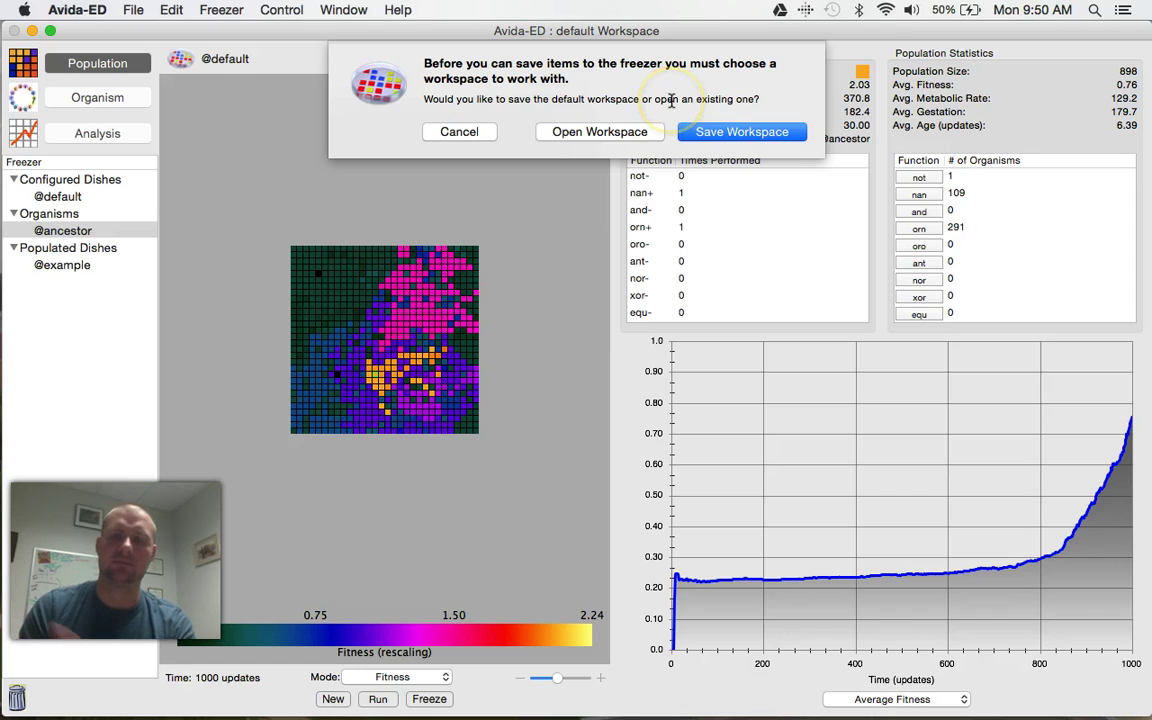
- Save the default workspace to the Desktop as 'Avida Ed'
{"action": "left_click", "coordinate": [730, 133]}
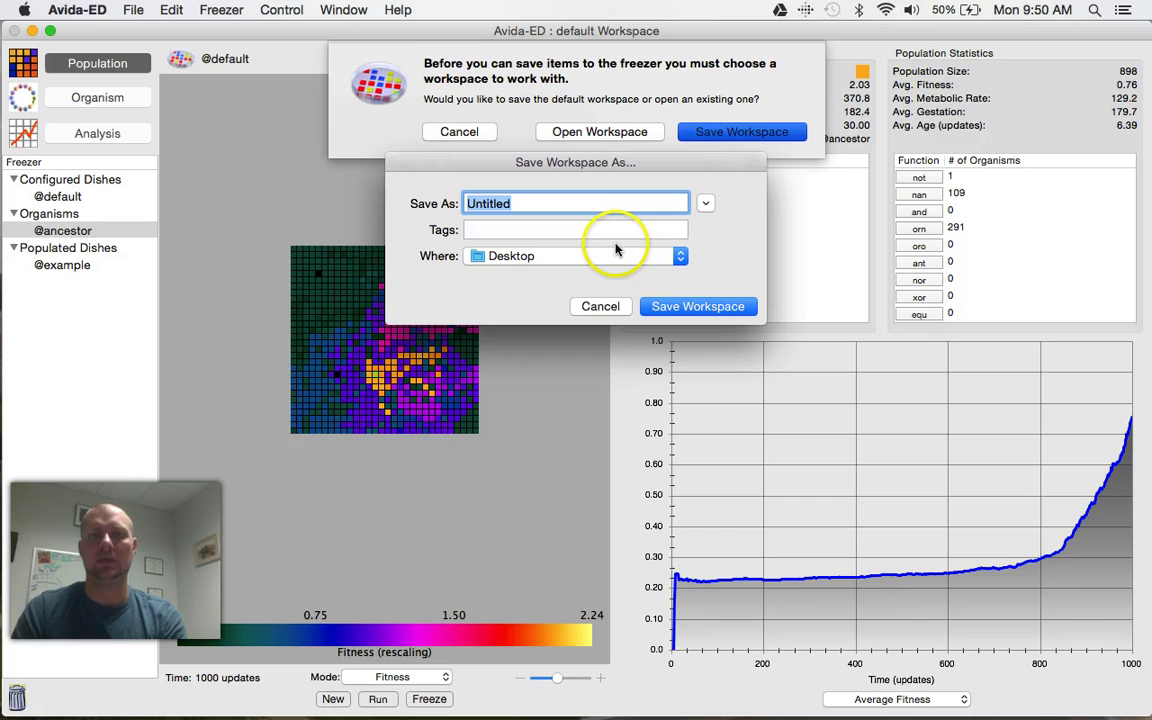
{"action": "type", "text": "Av"}
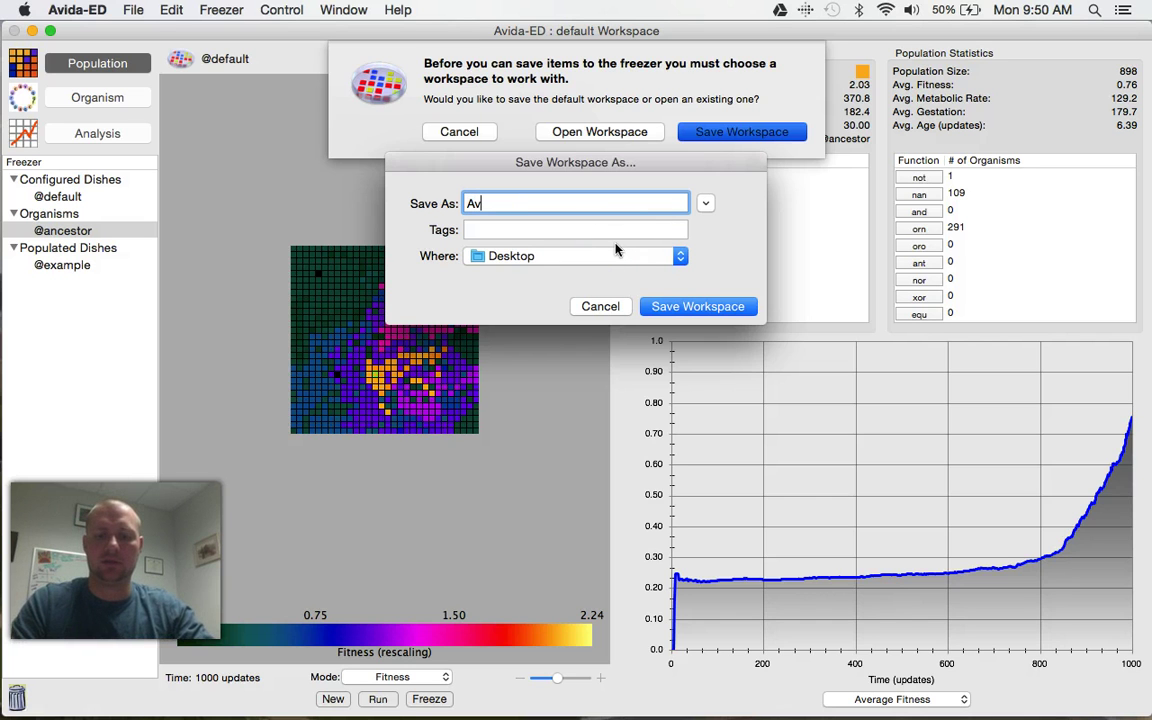
{"action": "type", "text": "ida Ed"}
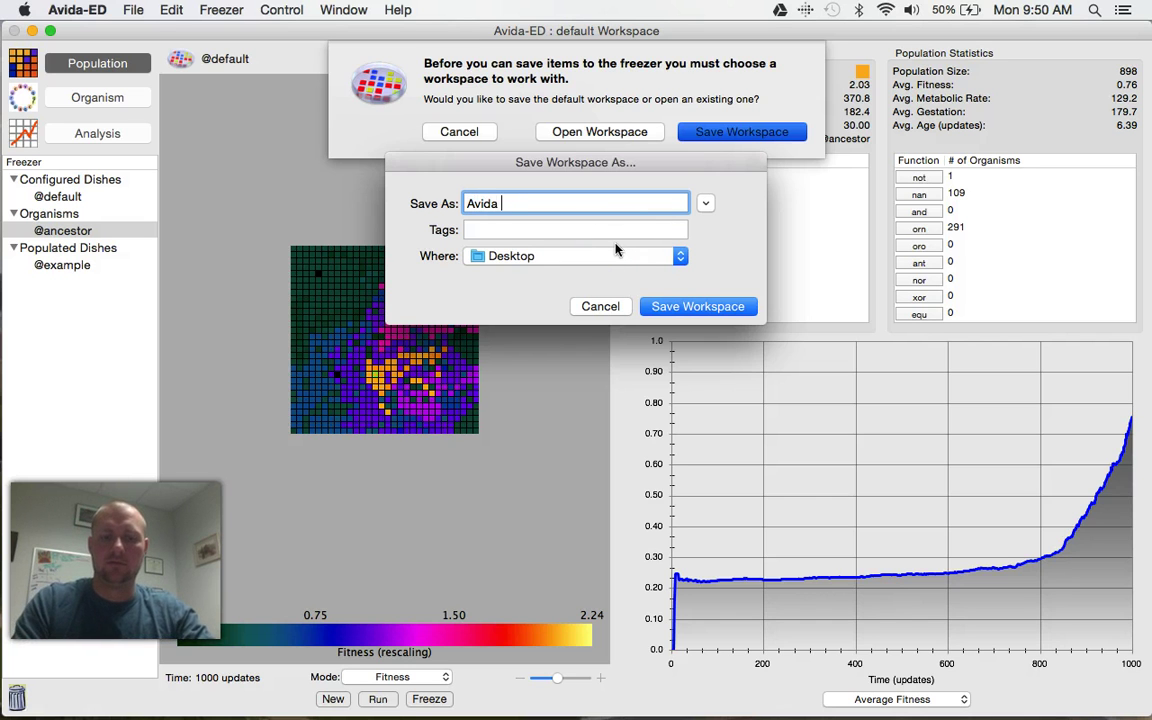
{"action": "left_click", "coordinate": [700, 306]}
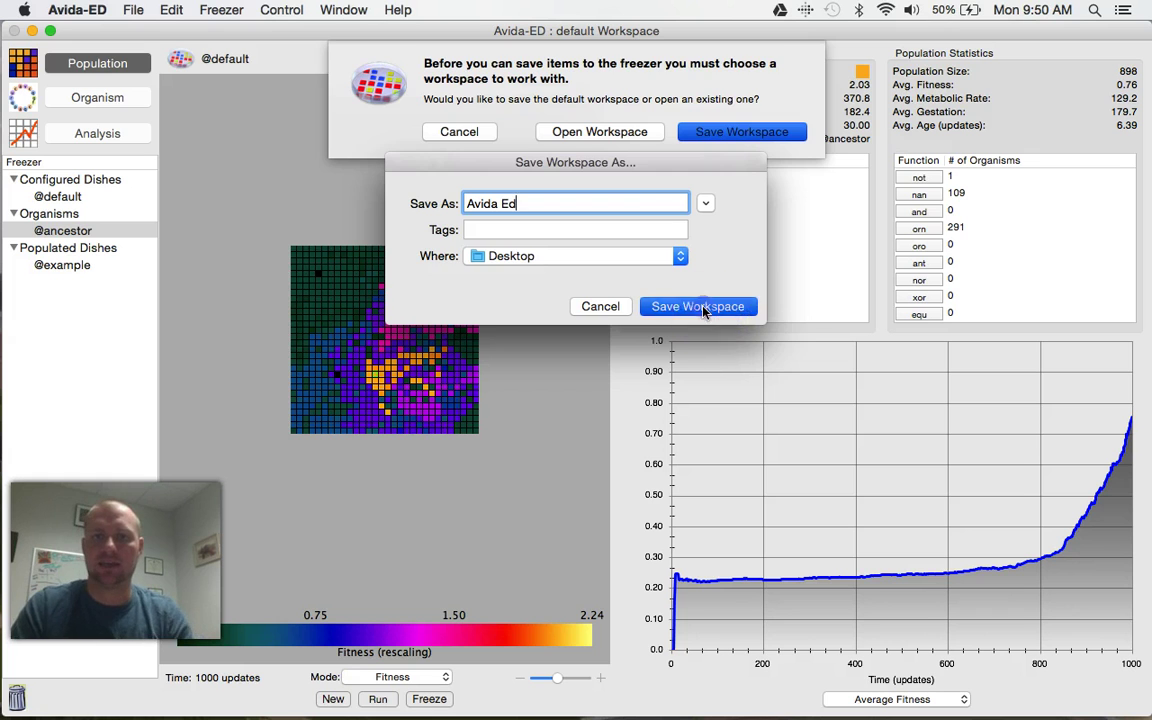
{"action": "left_click", "coordinate": [295, 254]}
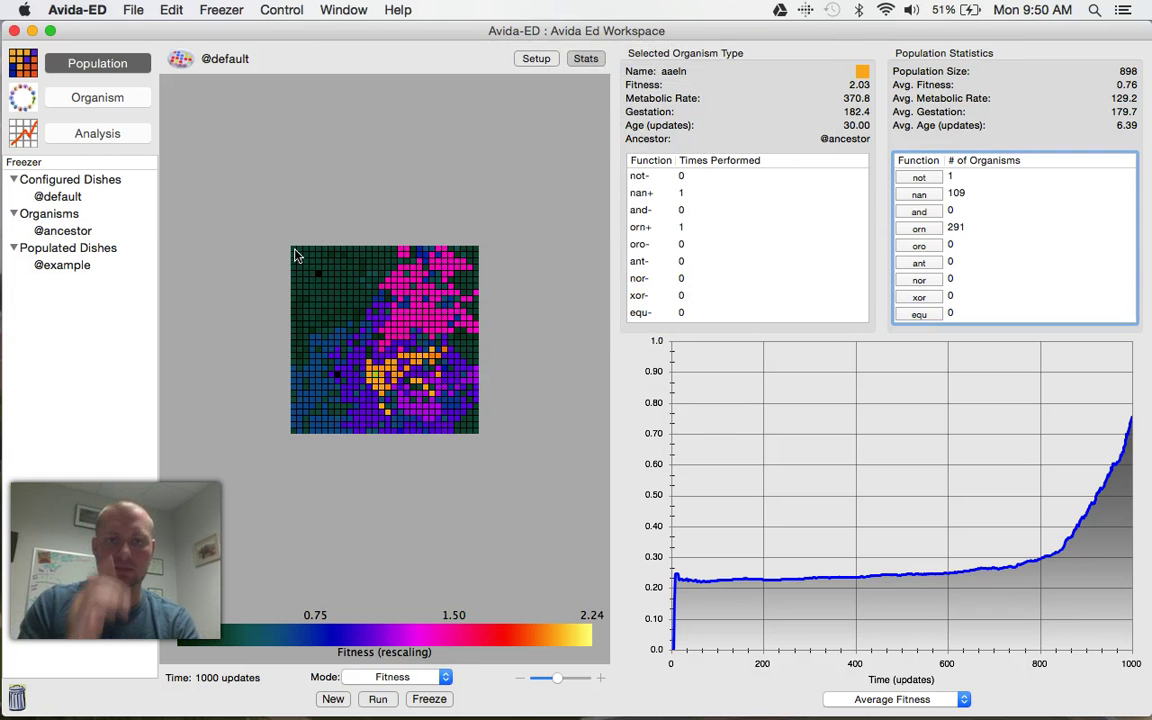
- Freeze organism aaeln in the Freezer's Organisms folder and name it 'Type A'
{"action": "left_click_drag", "start_coordinate": [360, 334], "coordinate": [64, 213]}
{"action": "left_click", "coordinate": [97, 254]}
{"action": "left_click", "coordinate": [166, 303]}
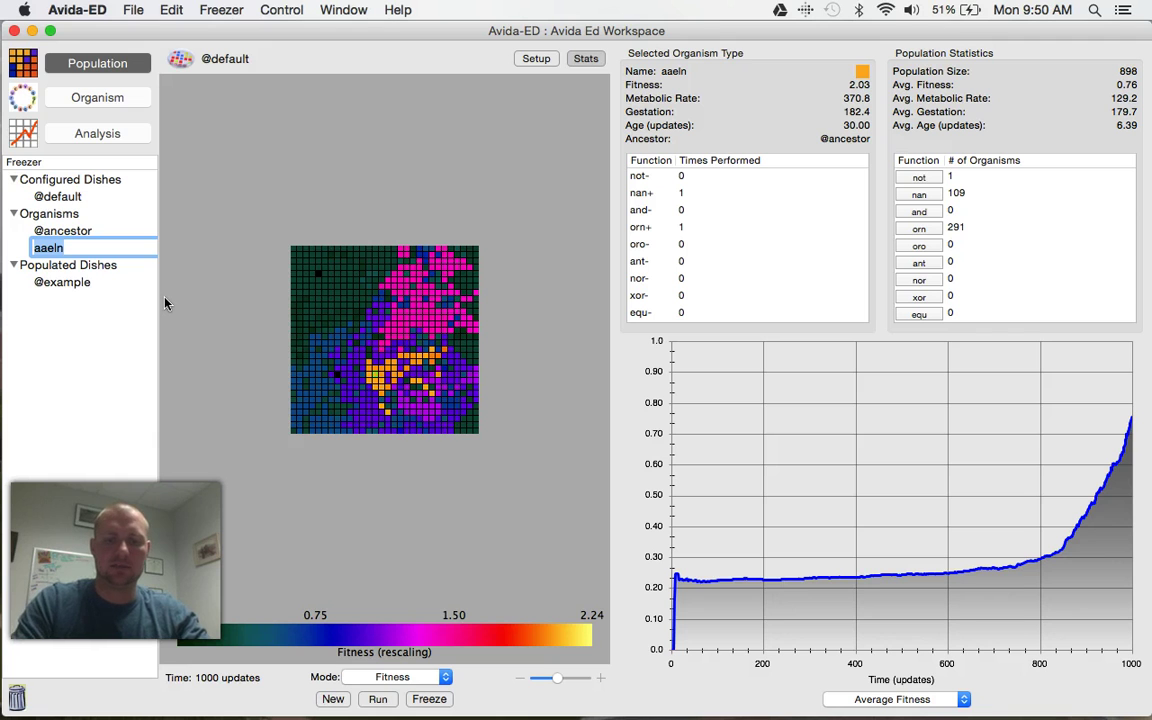
{"action": "type", "text": "Type A"}
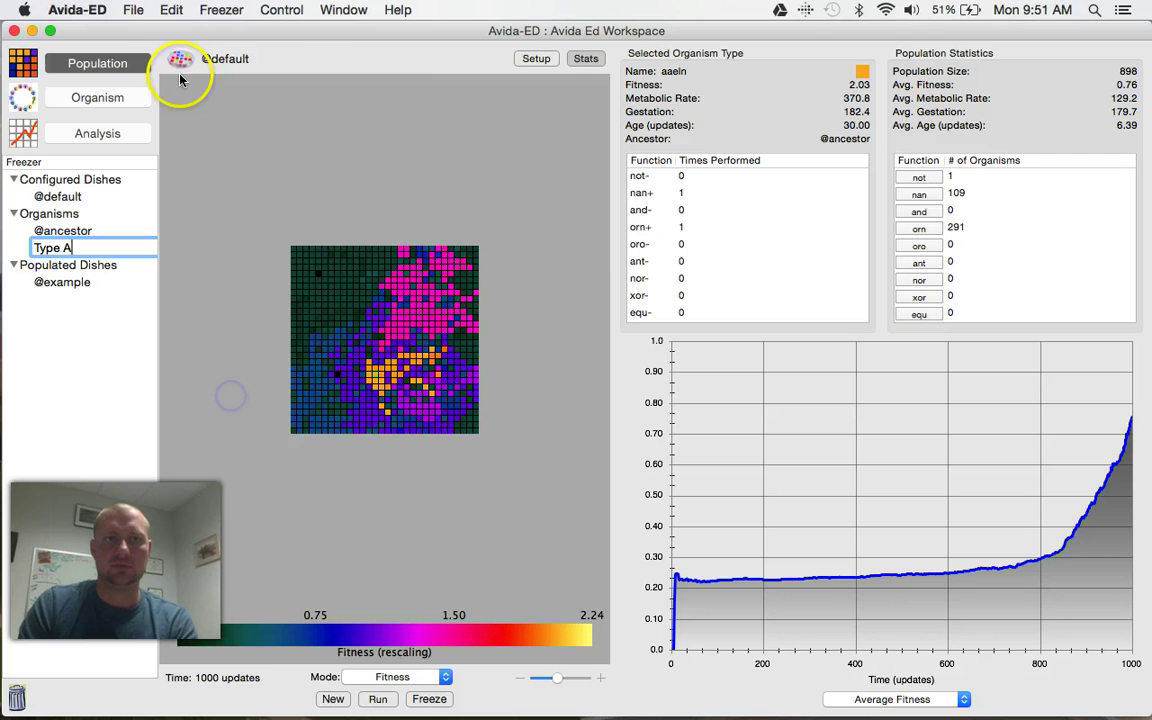
- Freeze the experiment configuration and rename the configured dish 'Small Population'
{"action": "left_click", "coordinate": [214, 12]}
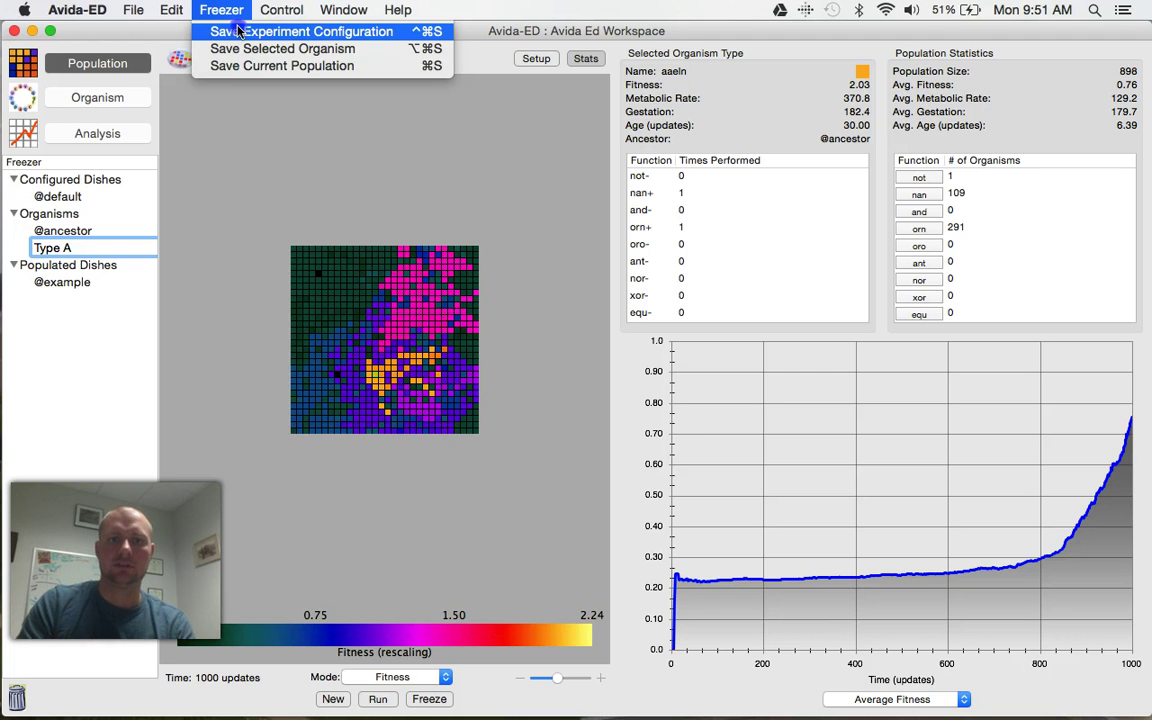
{"action": "left_click", "coordinate": [237, 31]}
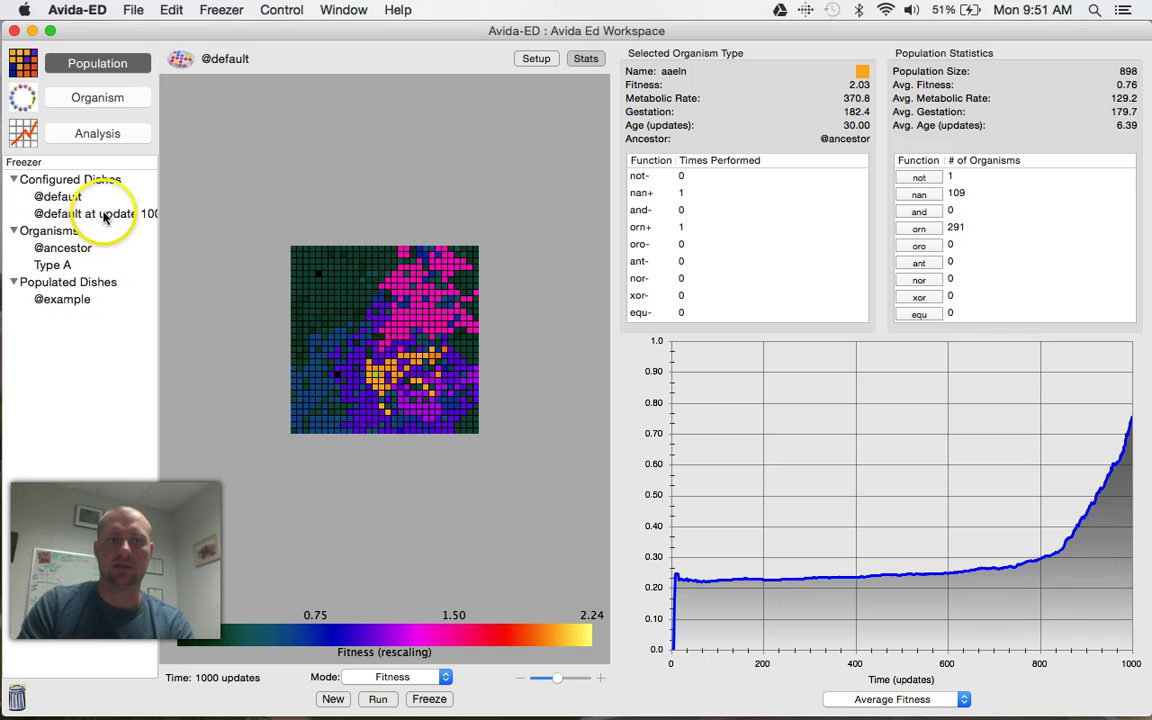
{"action": "left_click", "coordinate": [103, 214]}
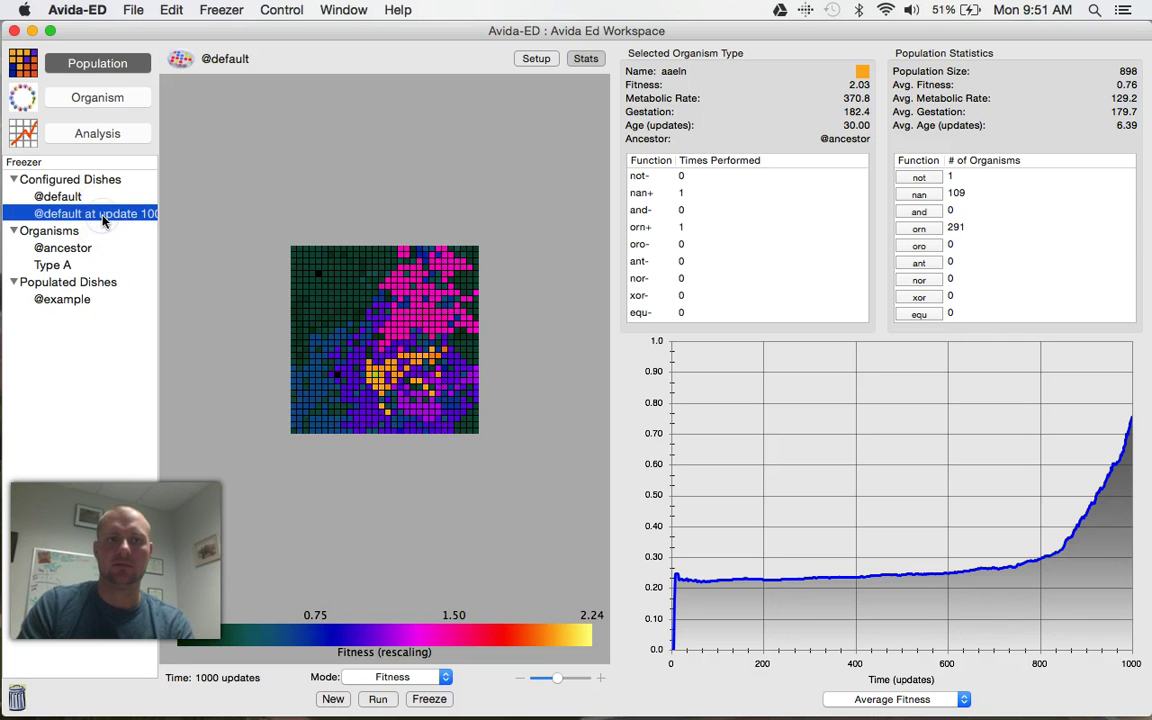
{"action": "left_click", "coordinate": [103, 214]}
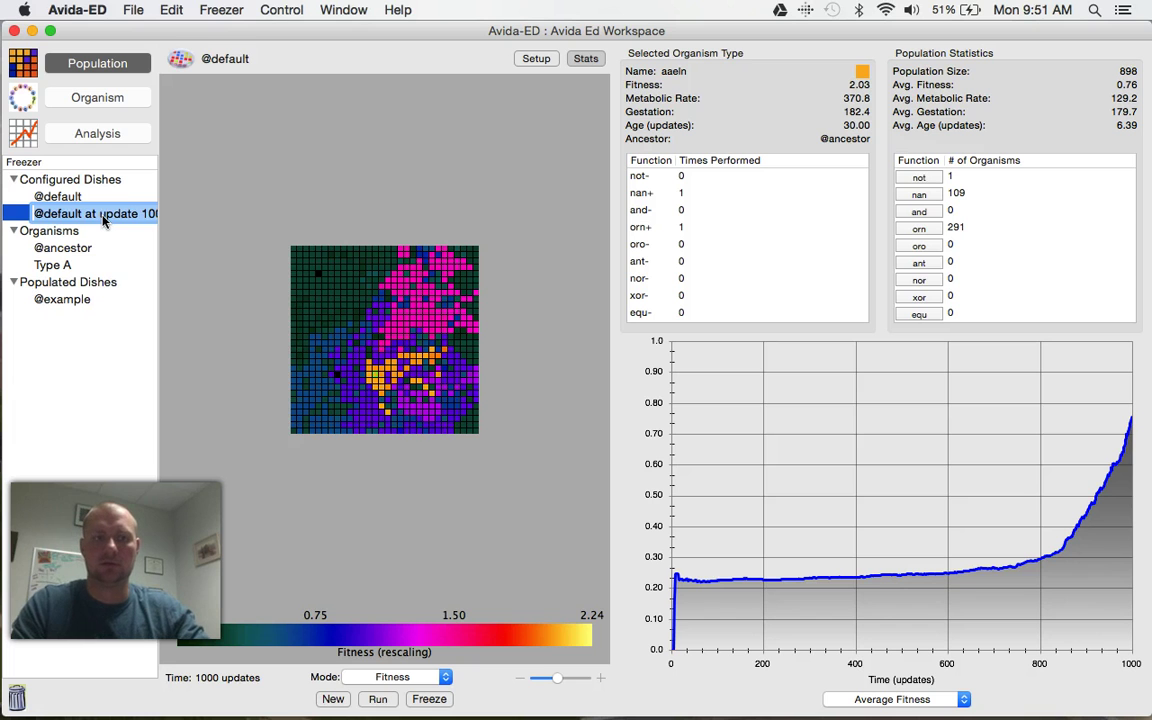
{"action": "type", "text": "Small Popu"}
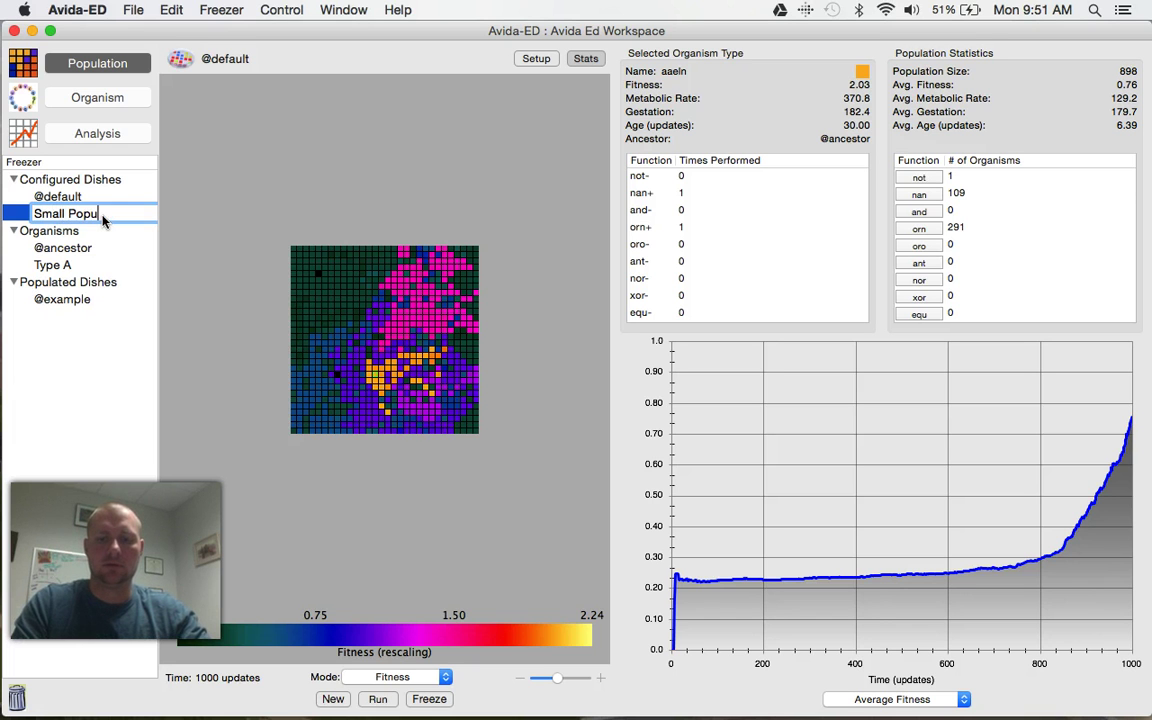
{"action": "type", "text": "lation"}
{"action": "key", "text": "Return"}
{"action": "left_click", "coordinate": [117, 193]}
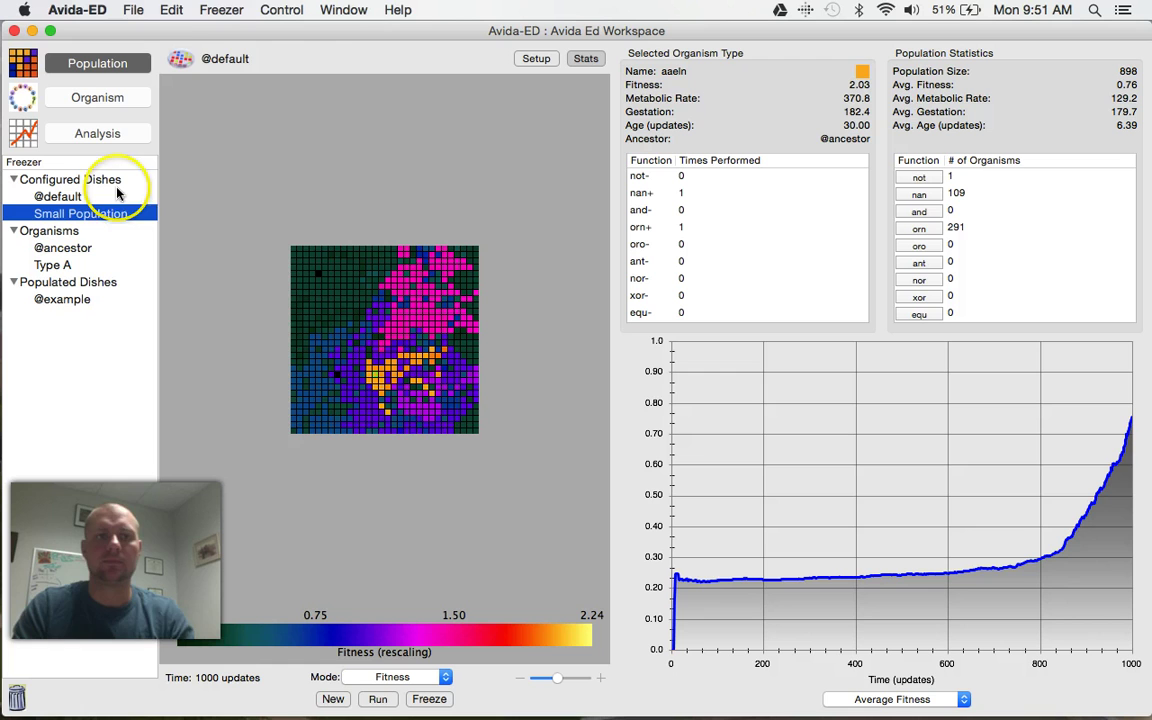
{"action": "left_click", "coordinate": [221, 10]}
{"action": "left_click", "coordinate": [257, 70]}
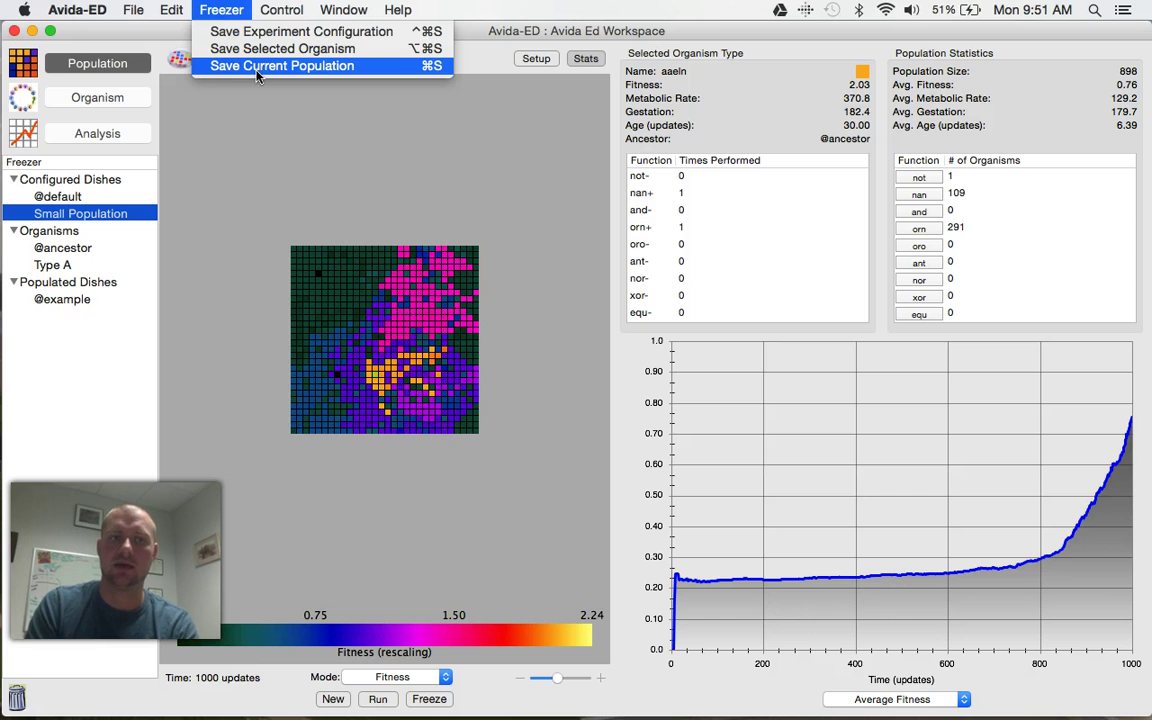
{"action": "left_click", "coordinate": [239, 136]}
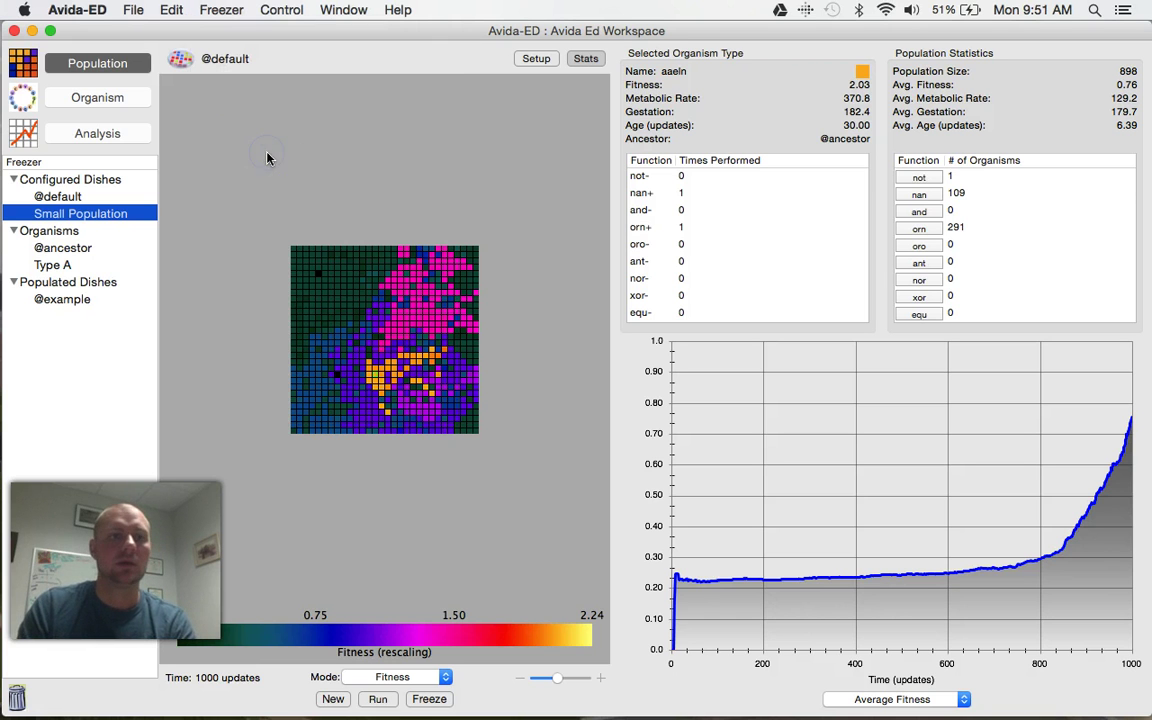
{"action": "left_click", "coordinate": [178, 258]}
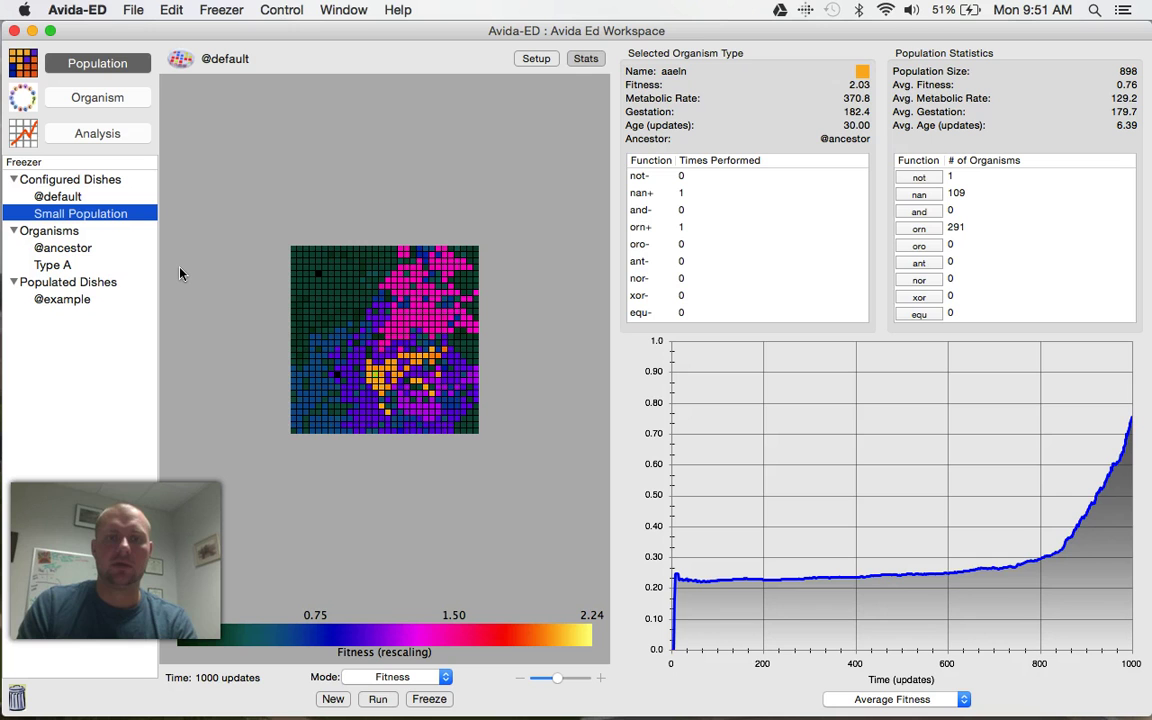